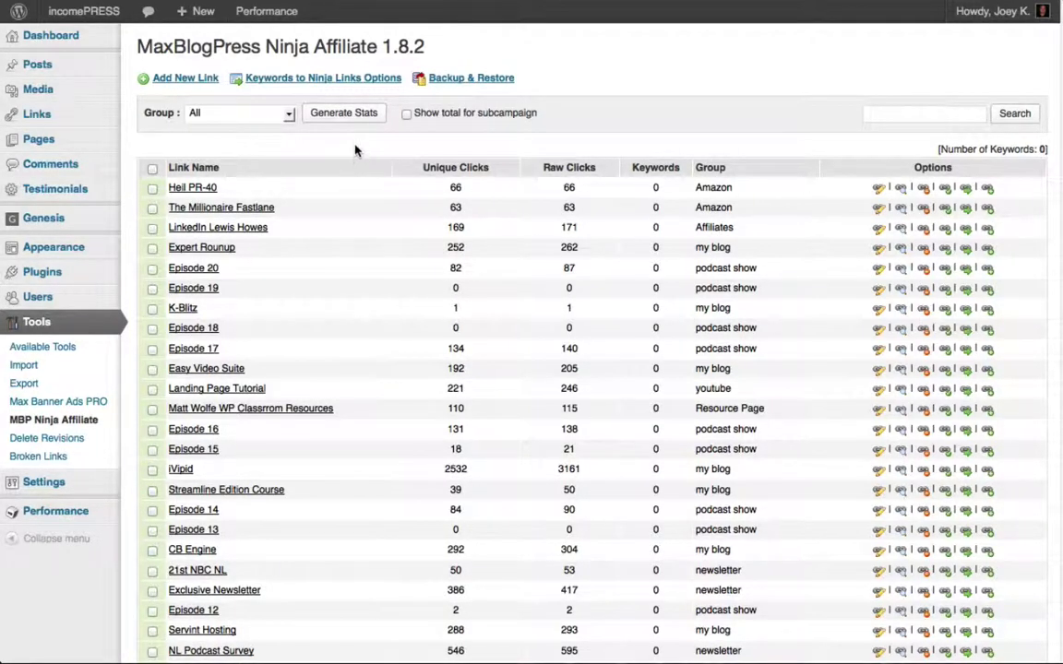
# Step: Look over the affiliate link list, and open the Heil PR-40 link for editing to review its link name
pyautogui.scroll(-5, 433, 212)
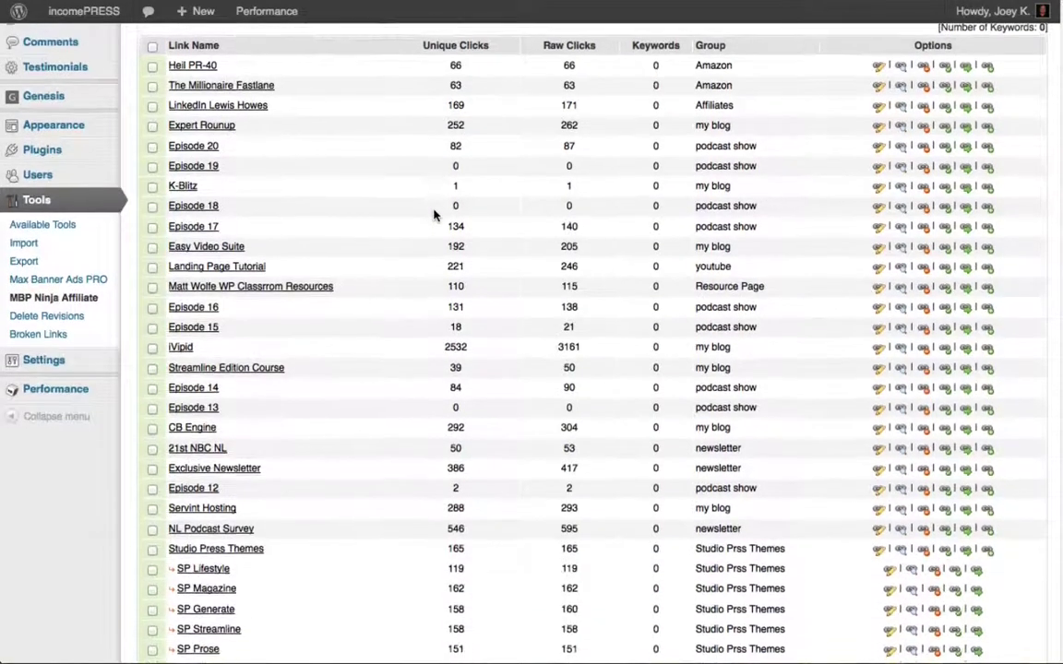
pyautogui.scroll(5, 434, 214)
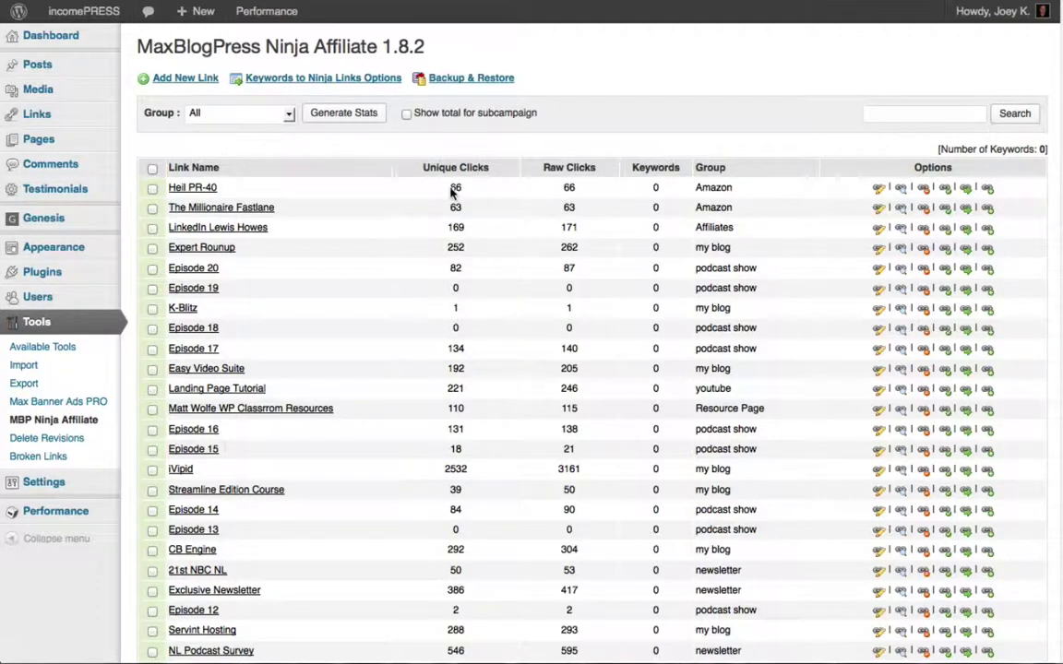
pyautogui.click(878, 190)
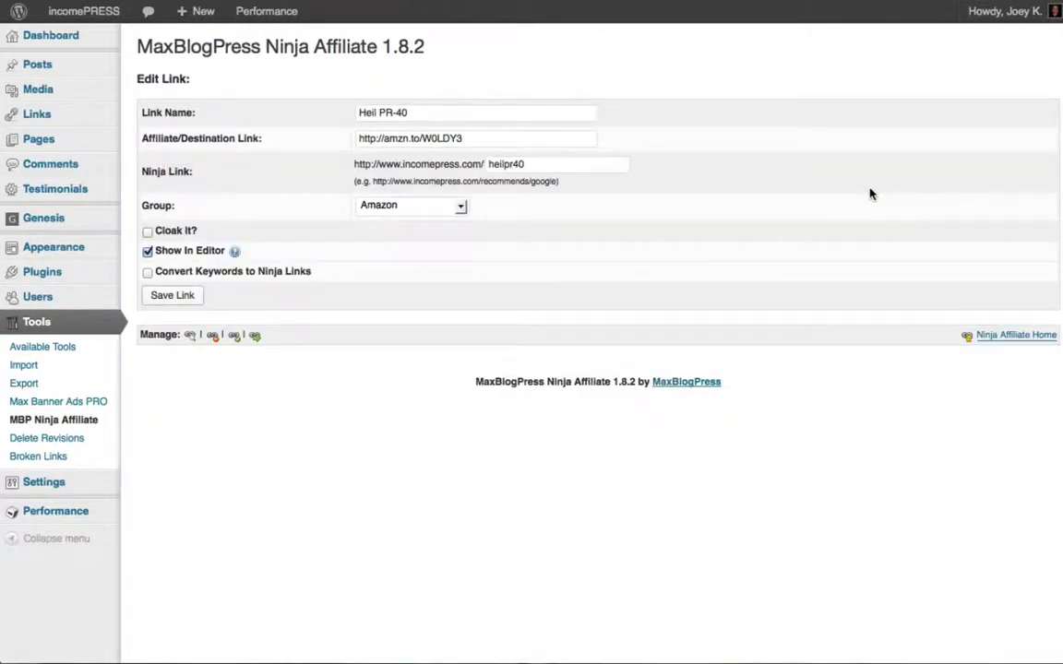
pyautogui.tripleClick(395, 113)
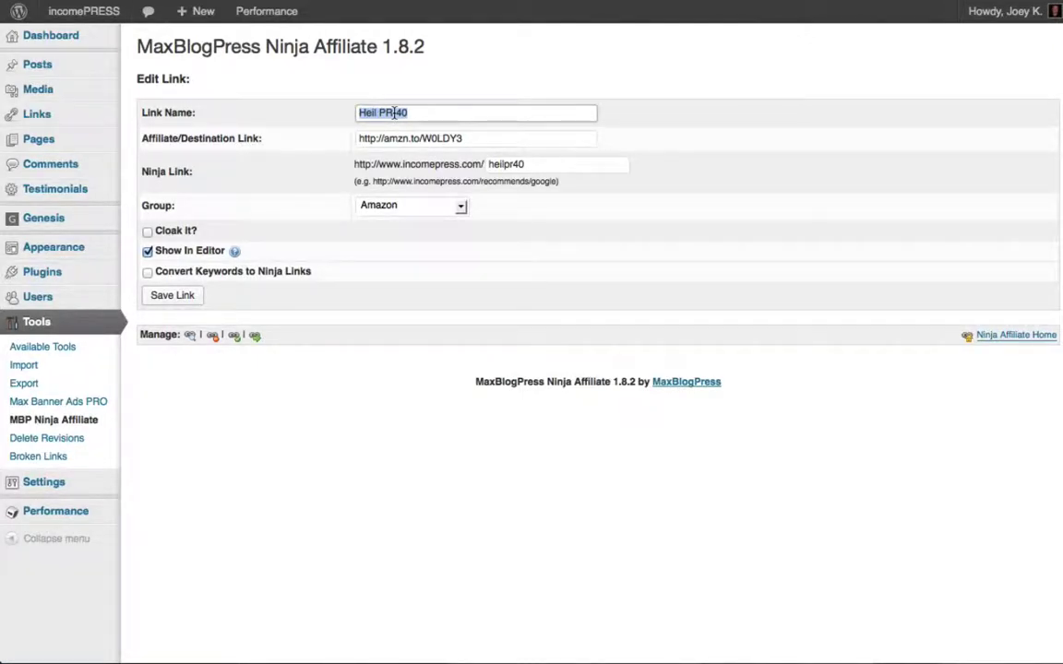
pyautogui.click(447, 140)
pyautogui.doubleClick(427, 111)
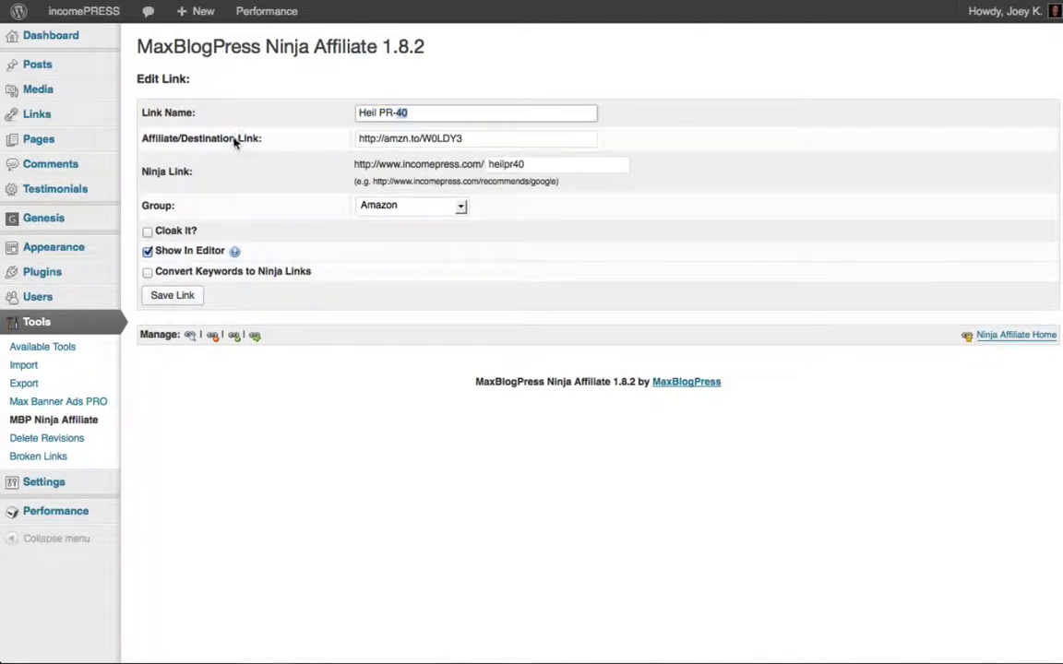
# Step: Examine the affiliate/destination link of the Heil PR-40 entry, including its shortened Amazon code
pyautogui.doubleClick(475, 138)
pyautogui.press('super+a')
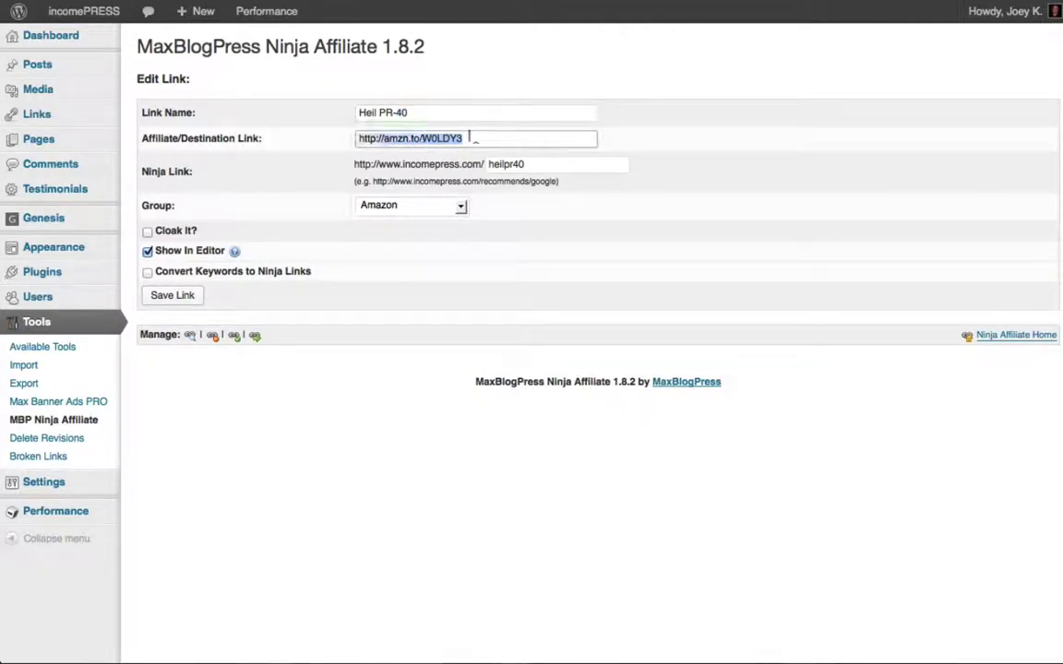
pyautogui.moveTo(383, 138); pyautogui.dragTo(467, 137)
pyautogui.doubleClick(467, 137)
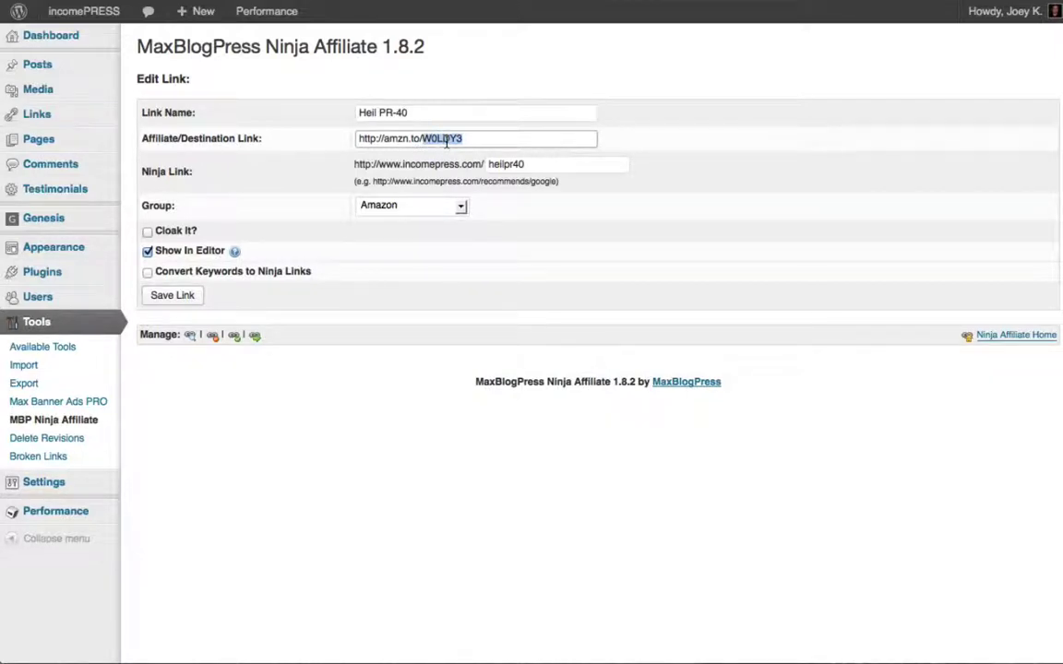
# Step: Review the Ninja Link slug and the available groups for Heil PR-40, keeping the Amazon group
pyautogui.click(544, 166)
pyautogui.doubleClick(545, 166)
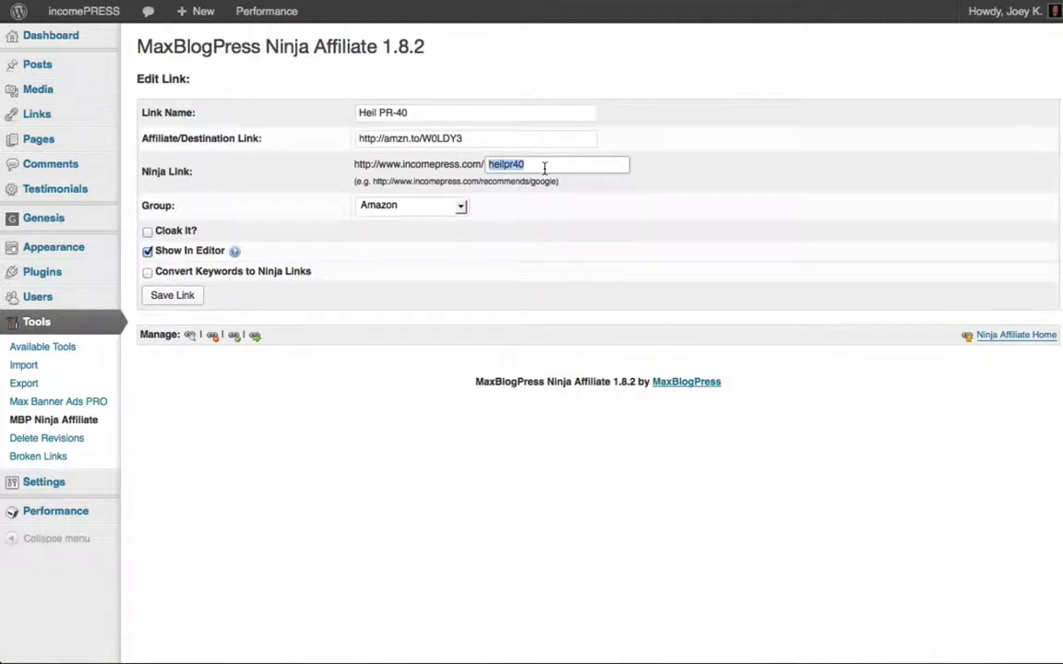
pyautogui.click(443, 206)
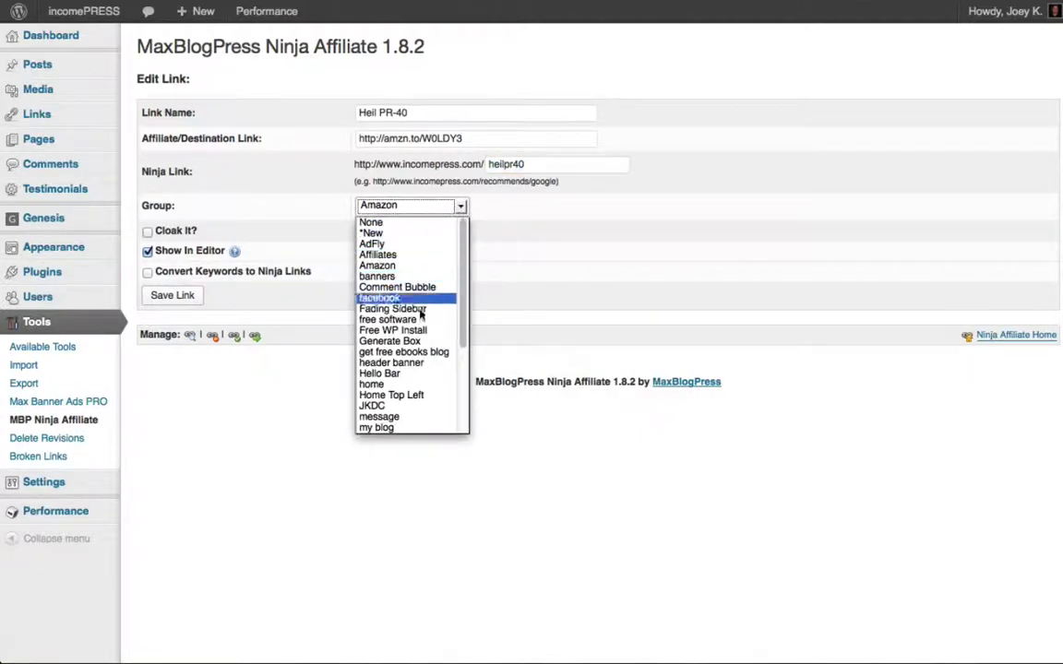
pyautogui.click(383, 266)
pyautogui.click(443, 220)
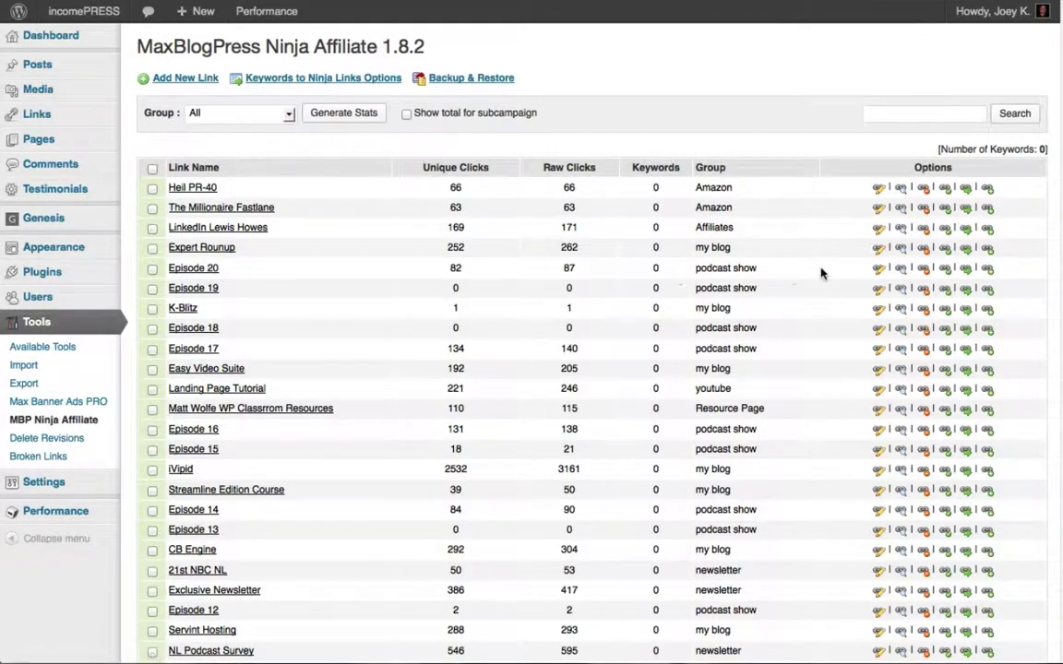
# Step: Open the Episode 20 link for editing and examine its Ninja Link slug
pyautogui.click(877, 270)
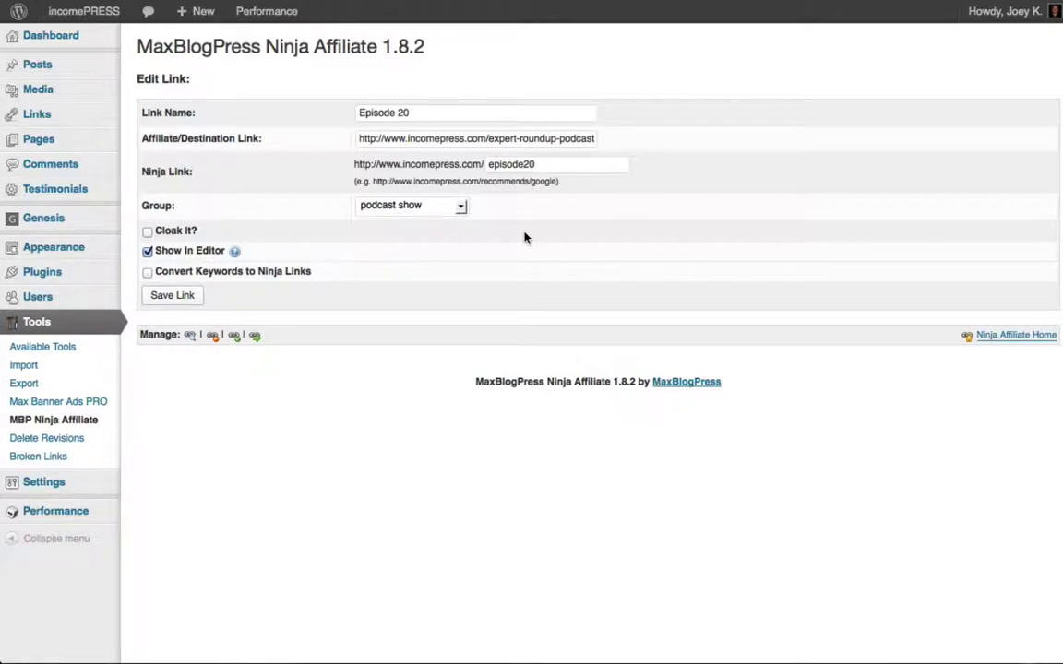
pyautogui.click(538, 164)
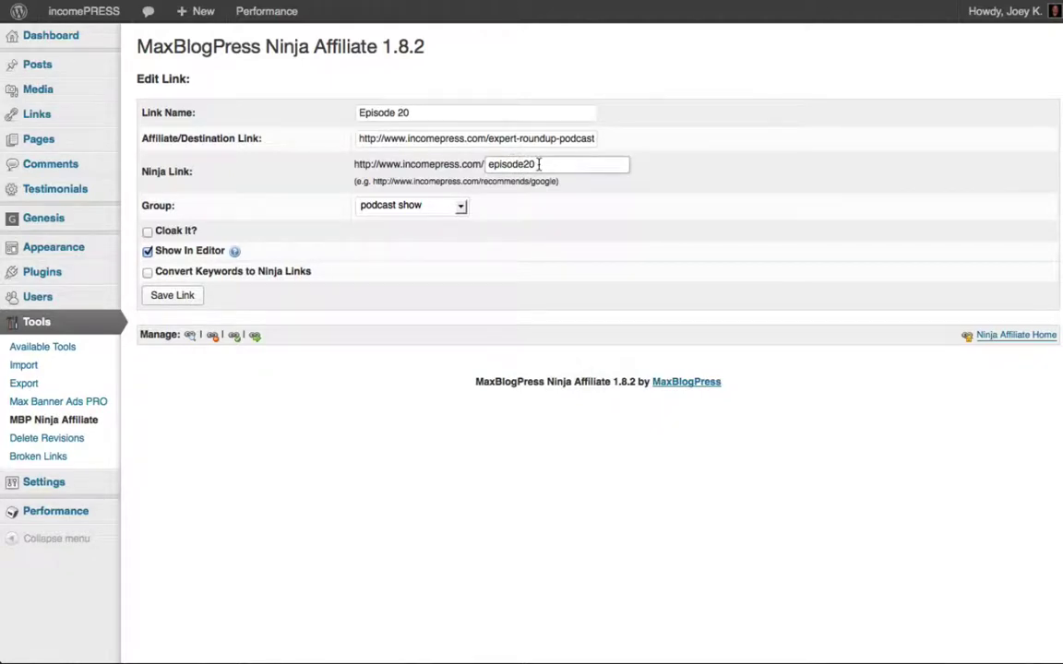
pyautogui.doubleClick(539, 164)
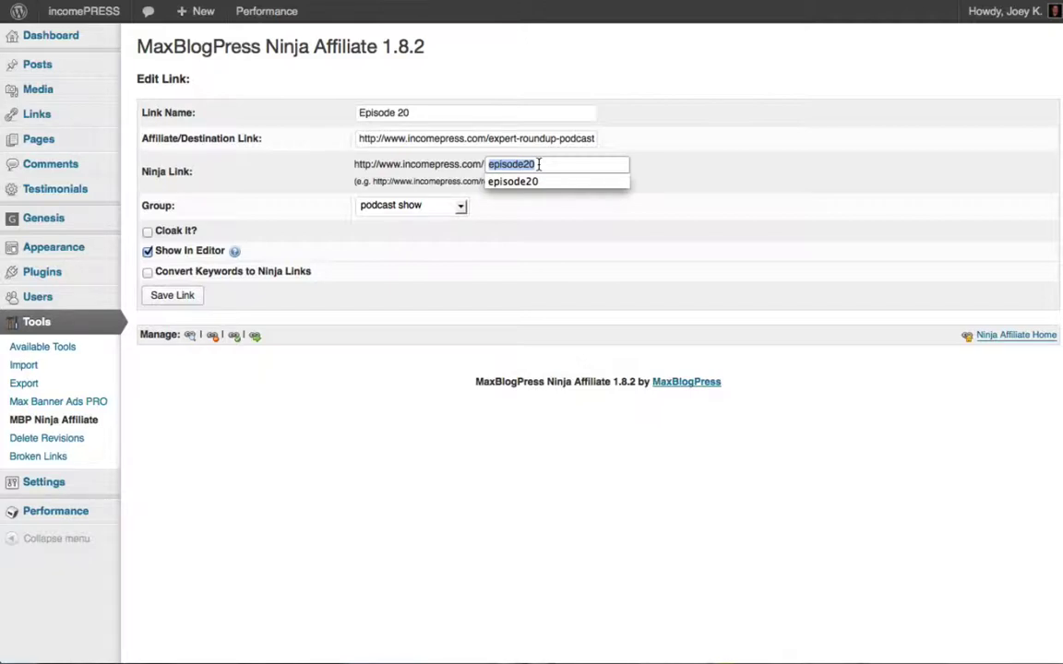
# Step: Inspect the full destination URL of the Episode 20 link through to its end, and leave the edit form
pyautogui.moveTo(488, 138); pyautogui.dragTo(507, 139)
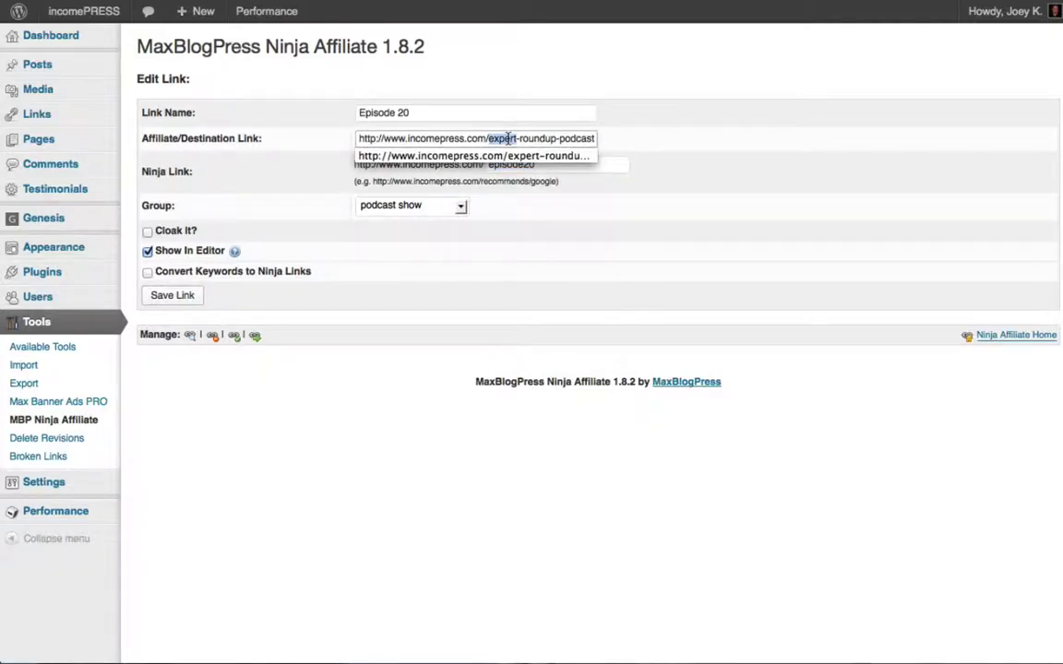
pyautogui.doubleClick(507, 138)
pyautogui.hscroll(1, 508, 138)
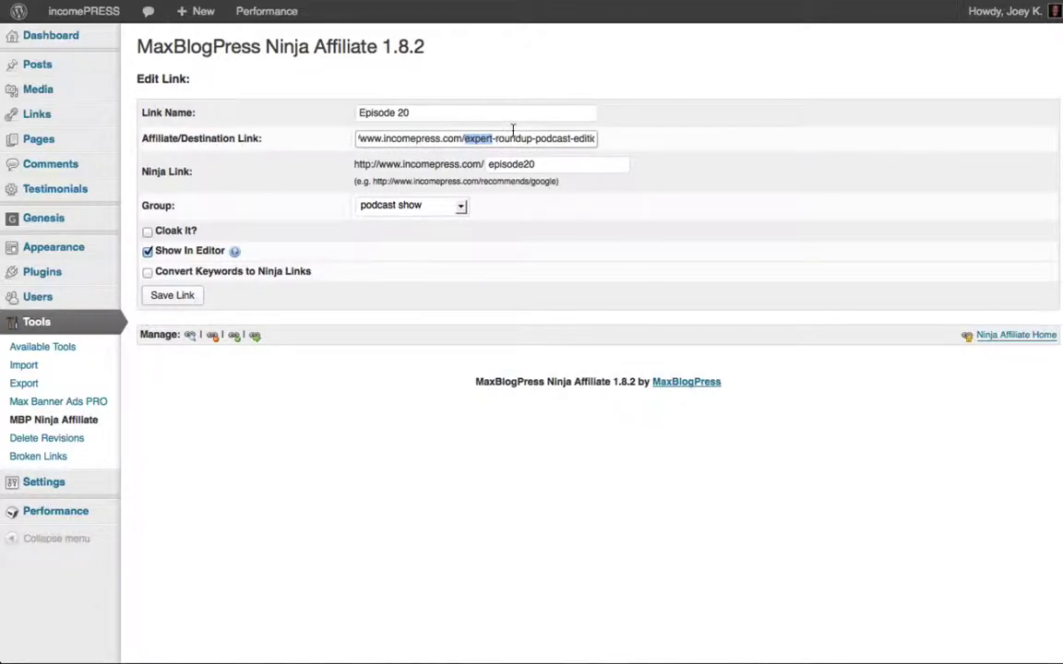
pyautogui.click(590, 138)
pyautogui.click(590, 138)
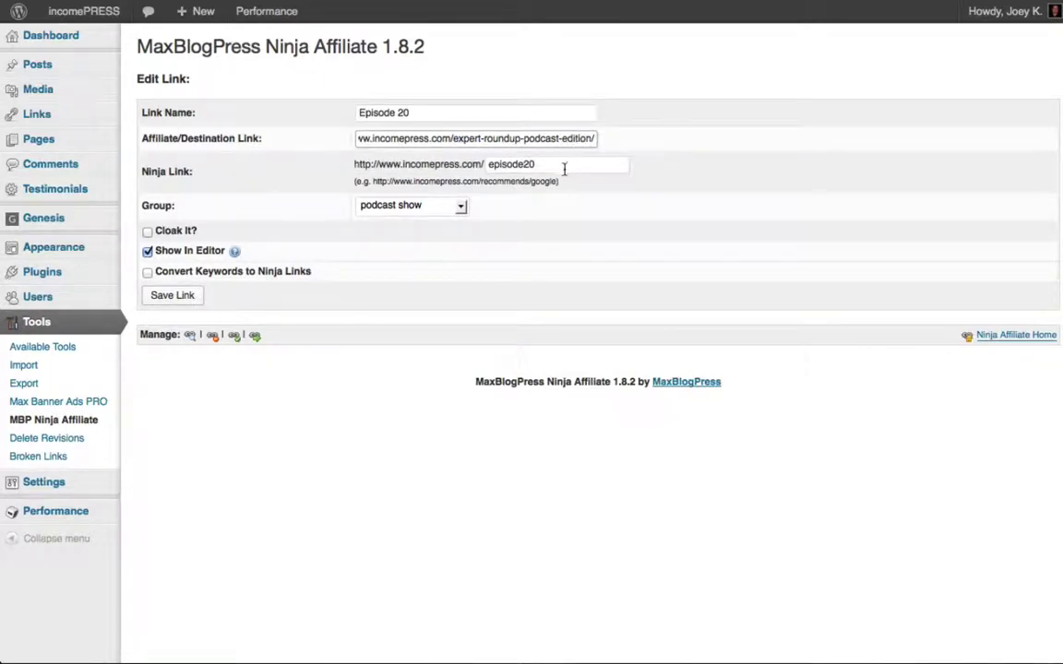
pyautogui.press('Return')
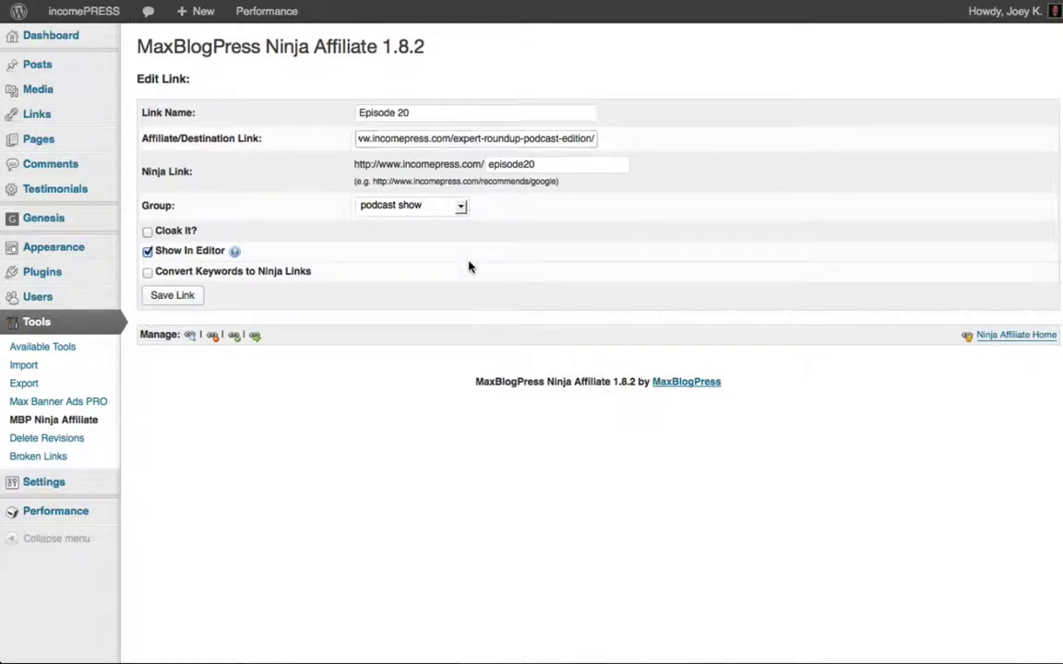
# Step: Examine the unique and raw clicks across the link list, including the Studio Press Themes subcampaigns
pyautogui.scroll(-3, 468, 266)
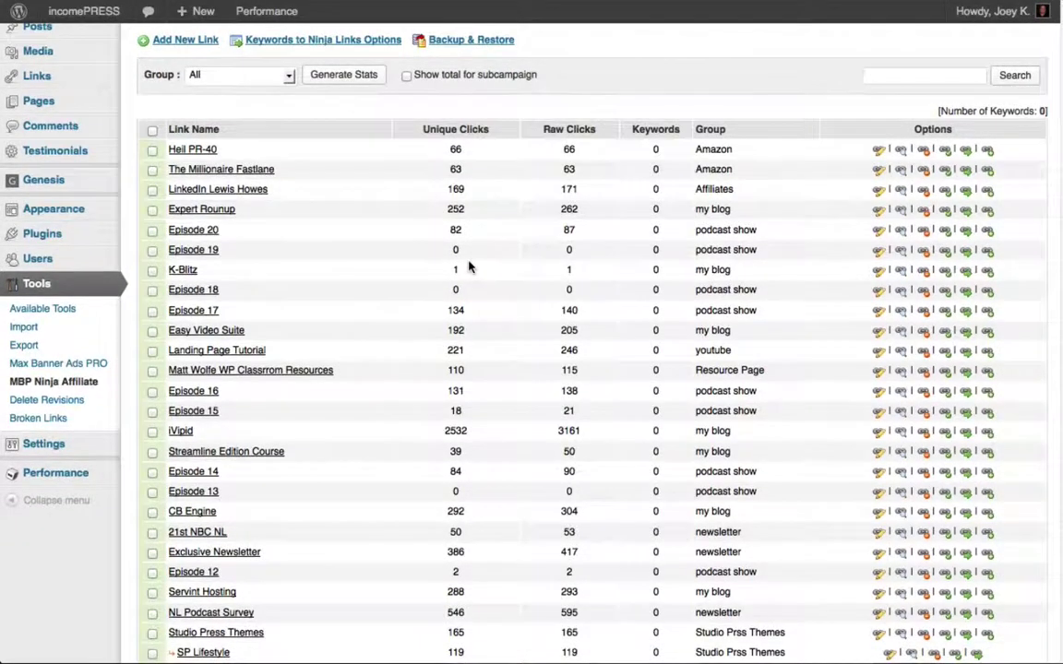
pyautogui.scroll(-6, 468, 267)
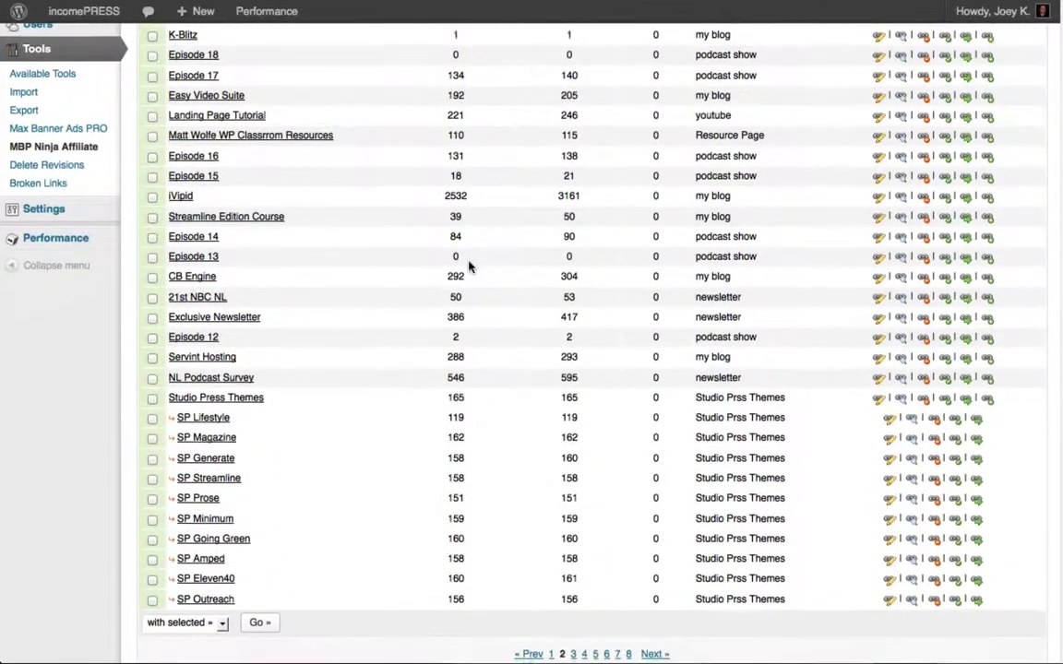
pyautogui.scroll(-2, 453, 380)
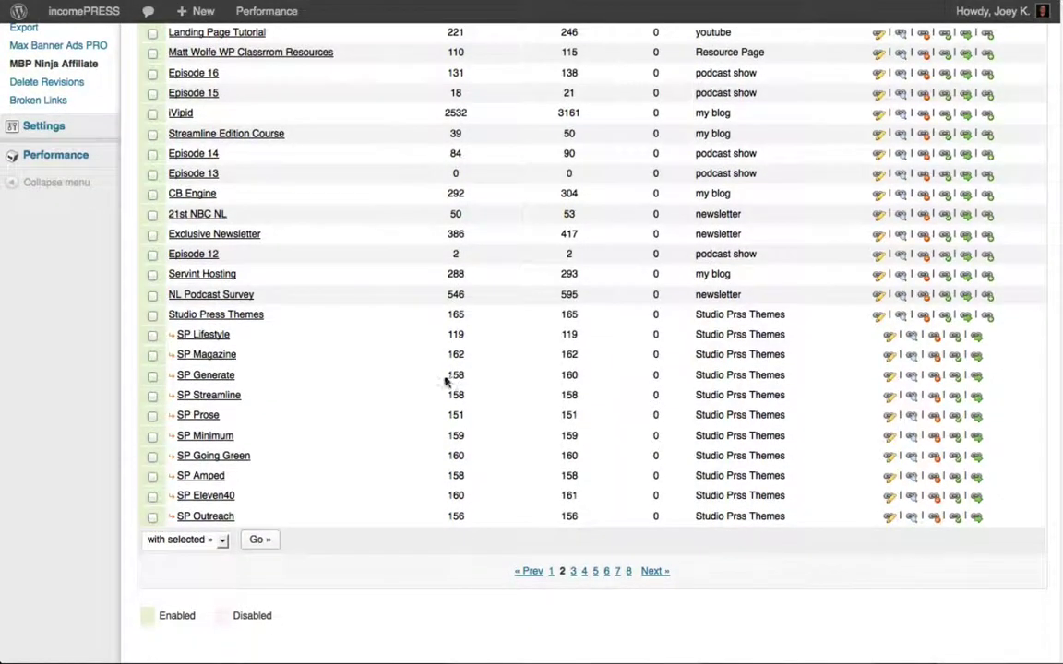
pyautogui.scroll(-1, 448, 377)
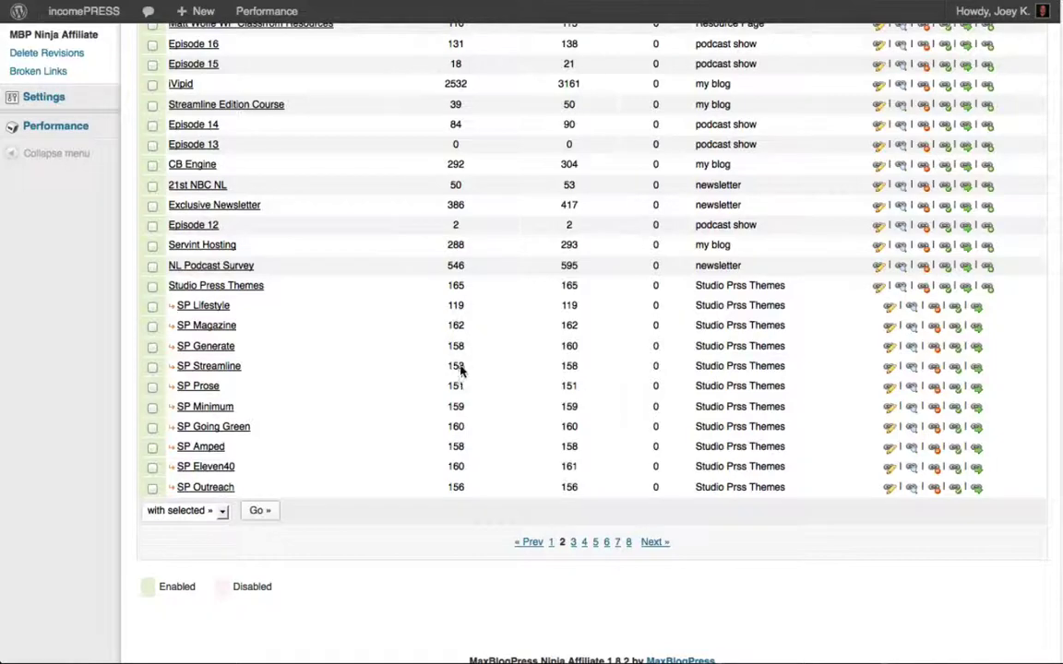
pyautogui.scroll(3, 563, 360)
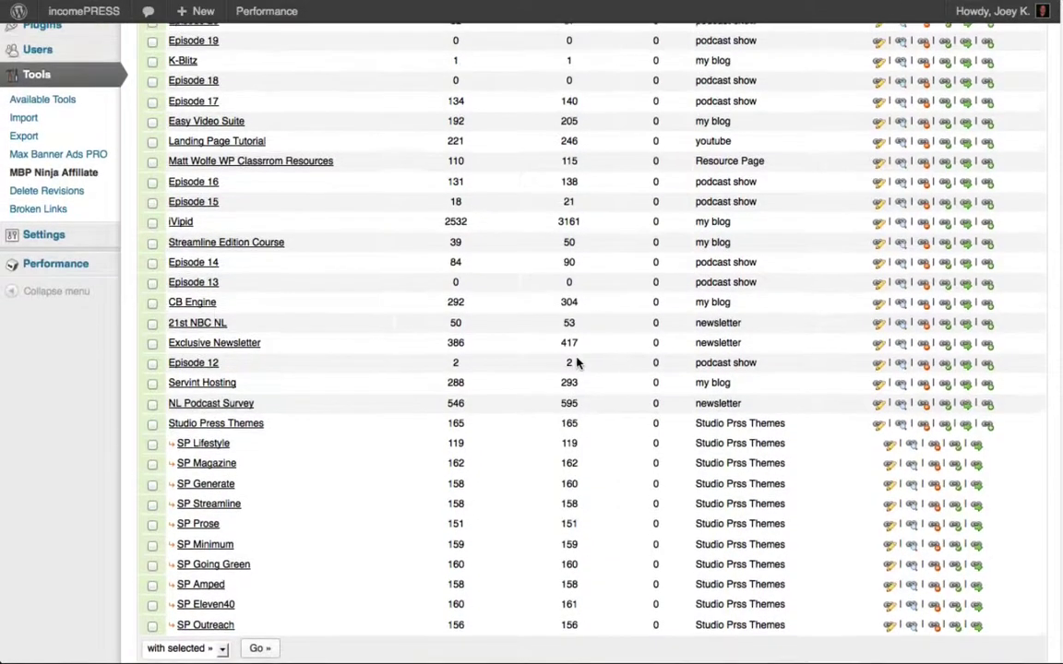
pyautogui.scroll(1, 566, 404)
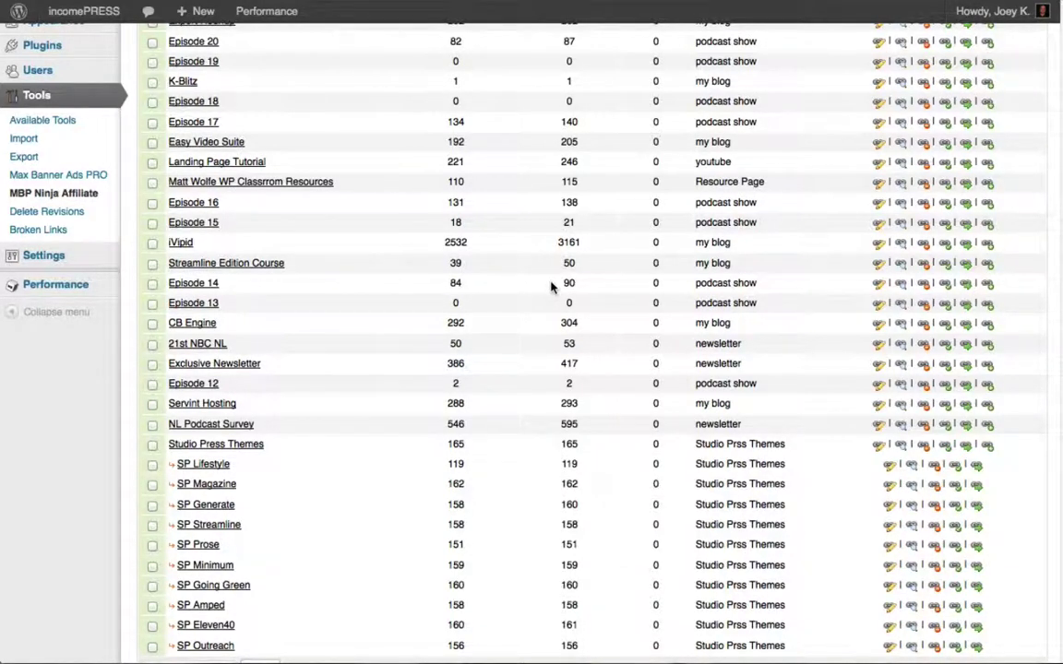
pyautogui.scroll(1, 535, 281)
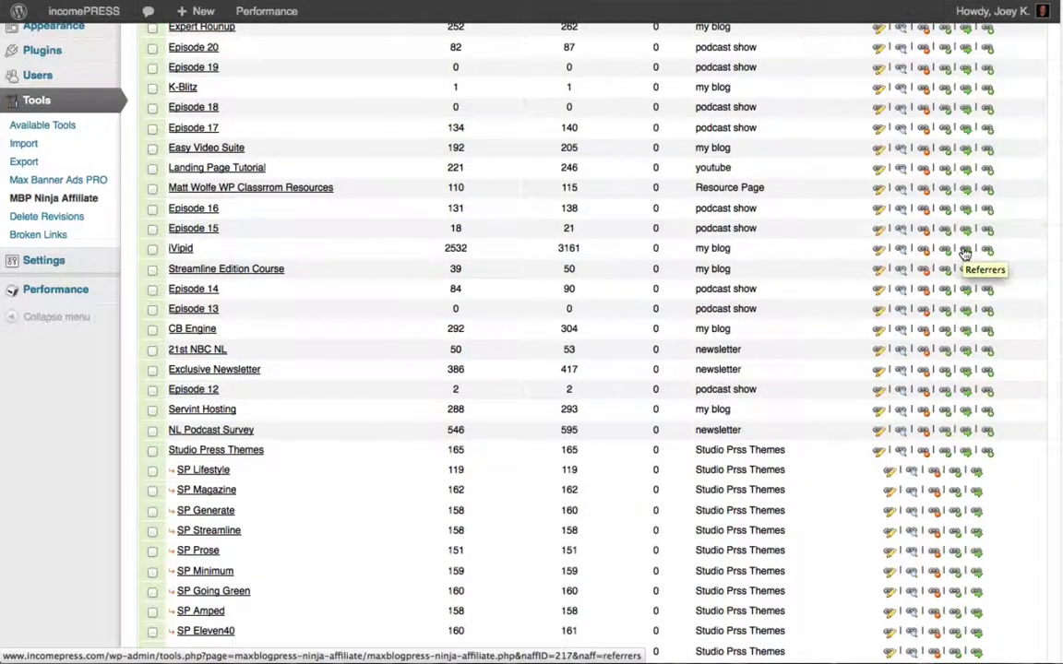
# Step: Open the referrers report for the iVipid link and examine all its referring URLs and their clicks
pyautogui.click(964, 251)
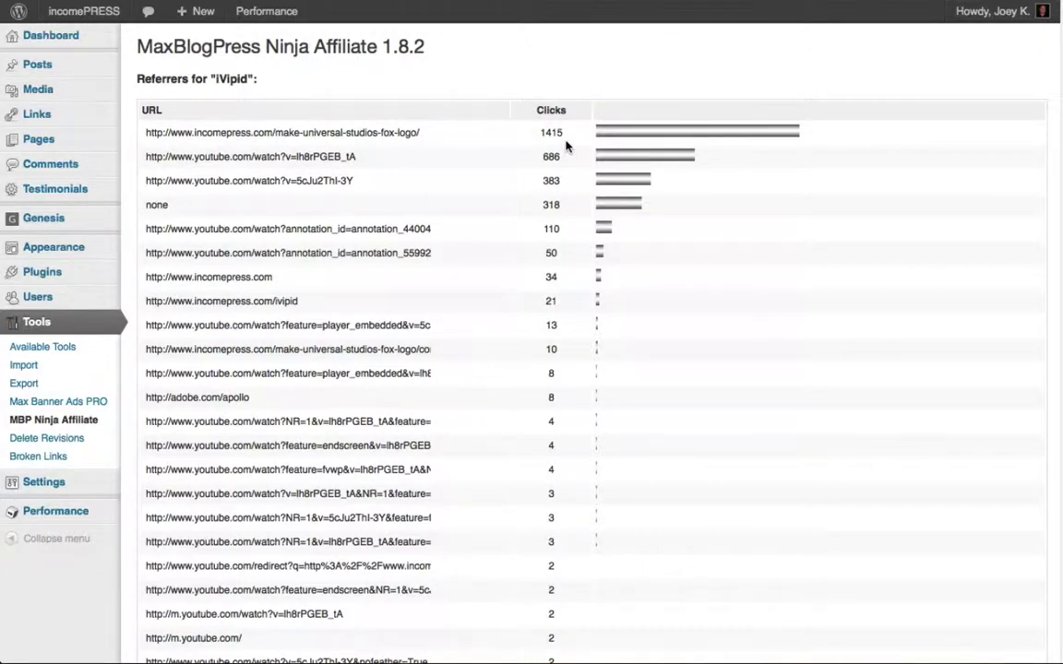
pyautogui.scroll(-4, 566, 145)
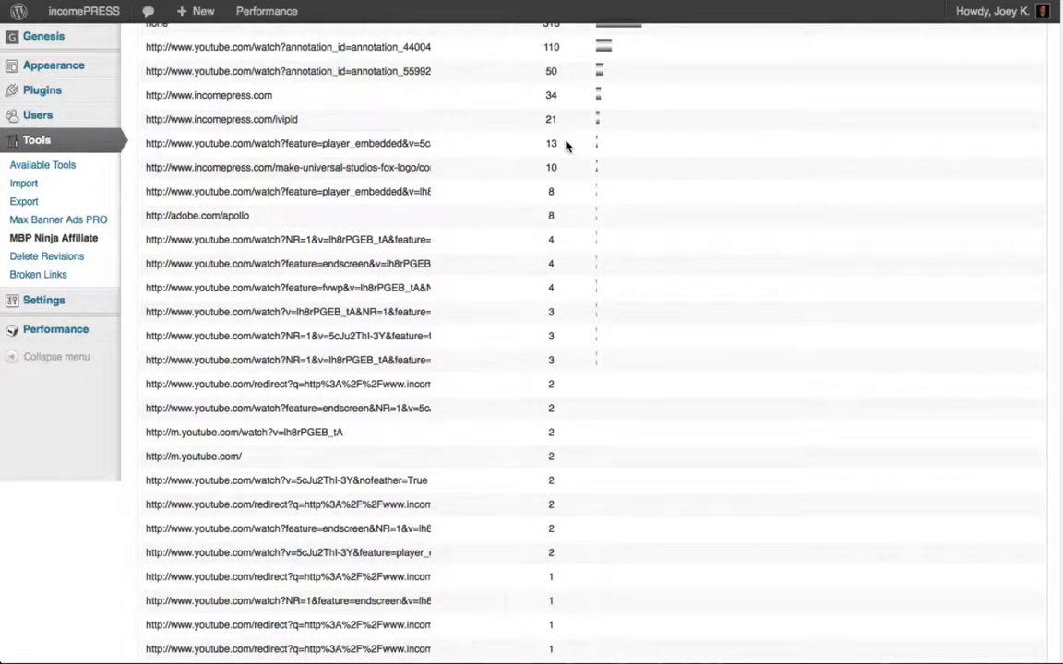
pyautogui.scroll(-1, 567, 146)
pyautogui.tripleClick(271, 176)
pyautogui.click(309, 237)
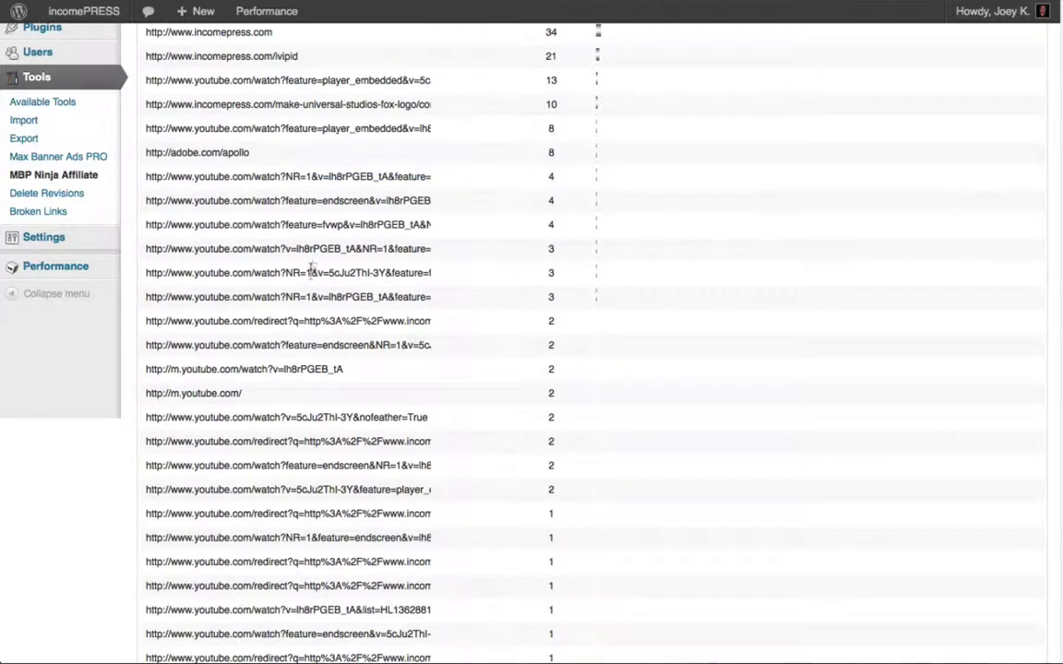
pyautogui.tripleClick(283, 272)
pyautogui.scroll(-1, 417, 349)
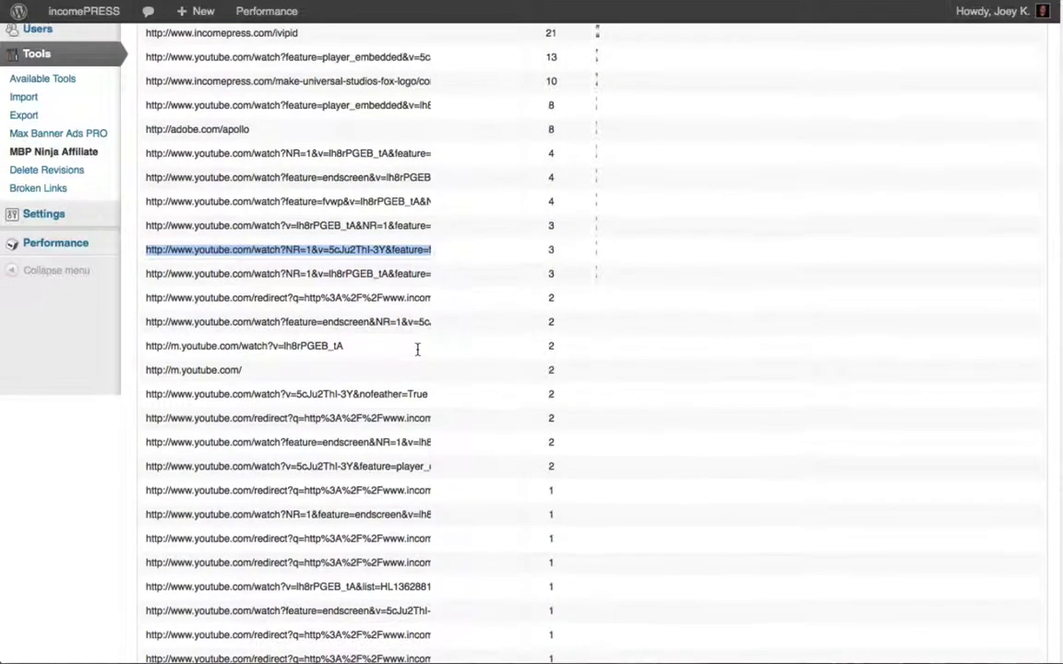
pyautogui.scroll(-3, 417, 349)
pyautogui.scroll(-5, 417, 349)
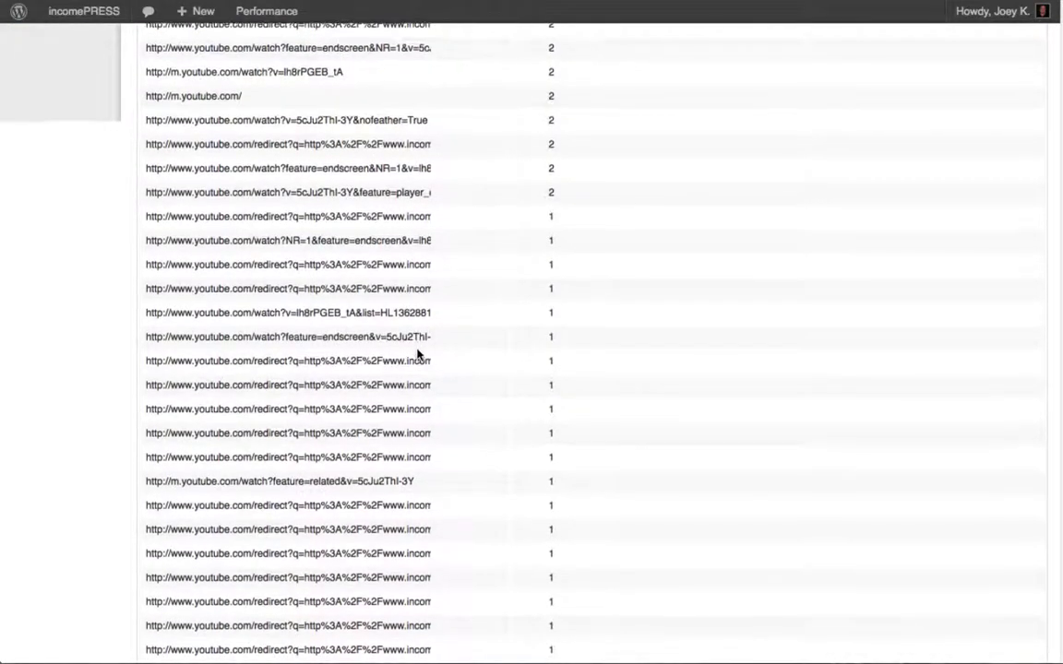
pyautogui.scroll(-3, 417, 352)
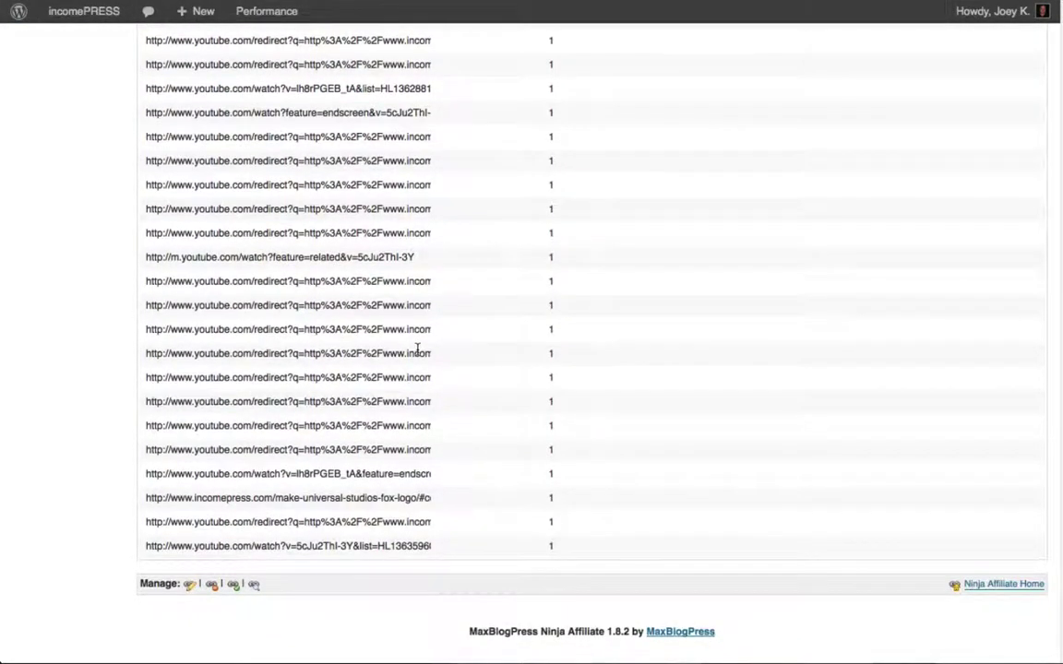
# Step: Review the highest-ranking referrers of the iVipid link, and return to the start of the affiliate link list
pyautogui.scroll(15, 417, 349)
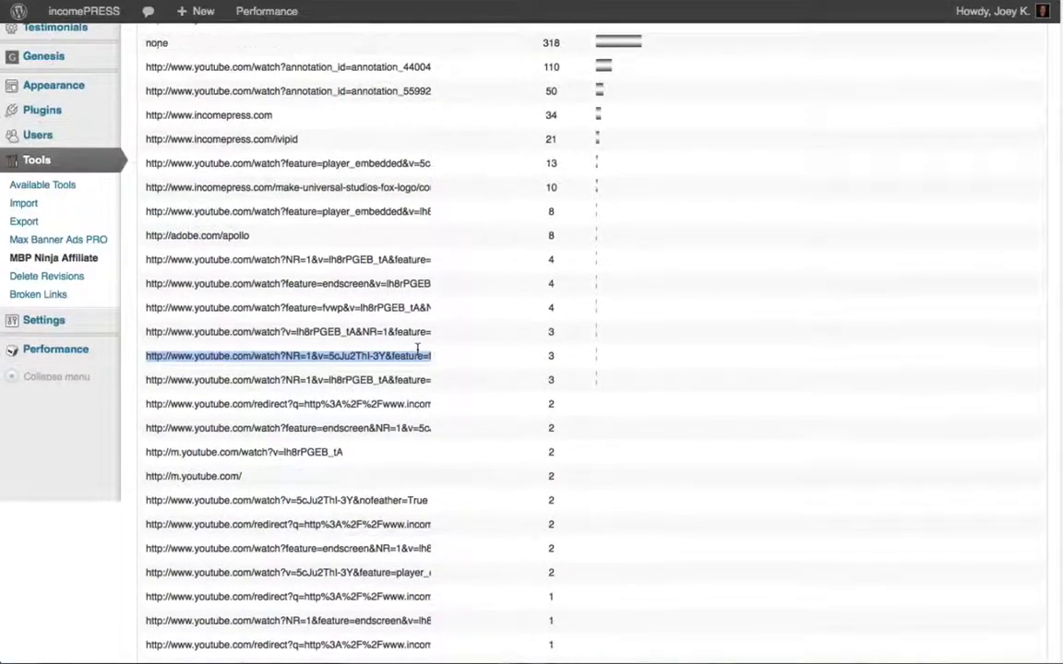
pyautogui.scroll(4, 417, 349)
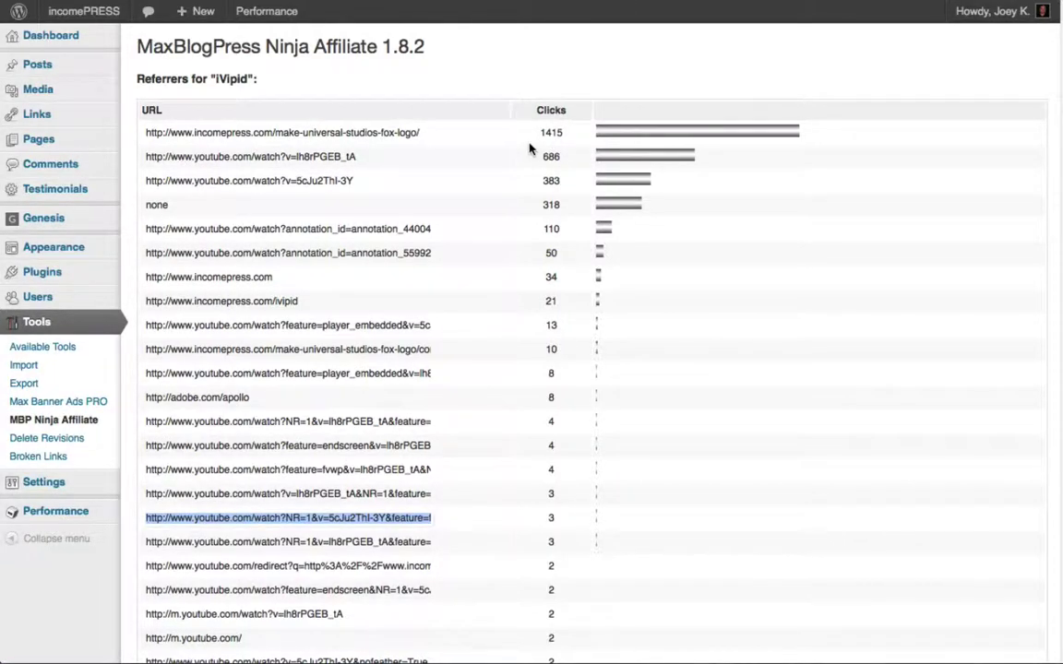
pyautogui.click(495, 123)
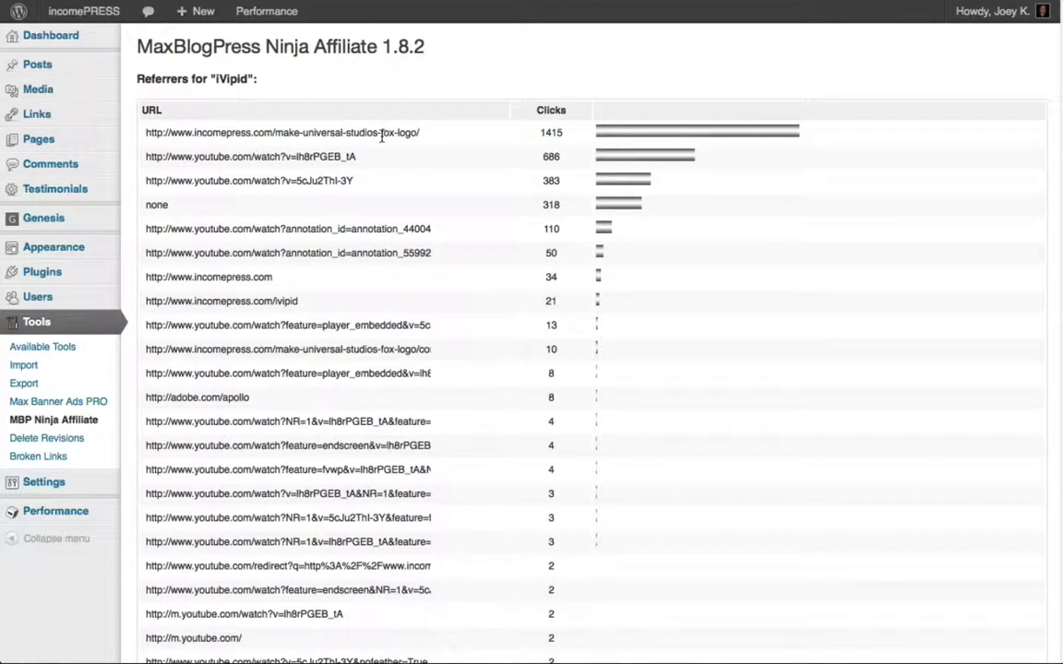
pyautogui.hotkey('alt', 'Left')
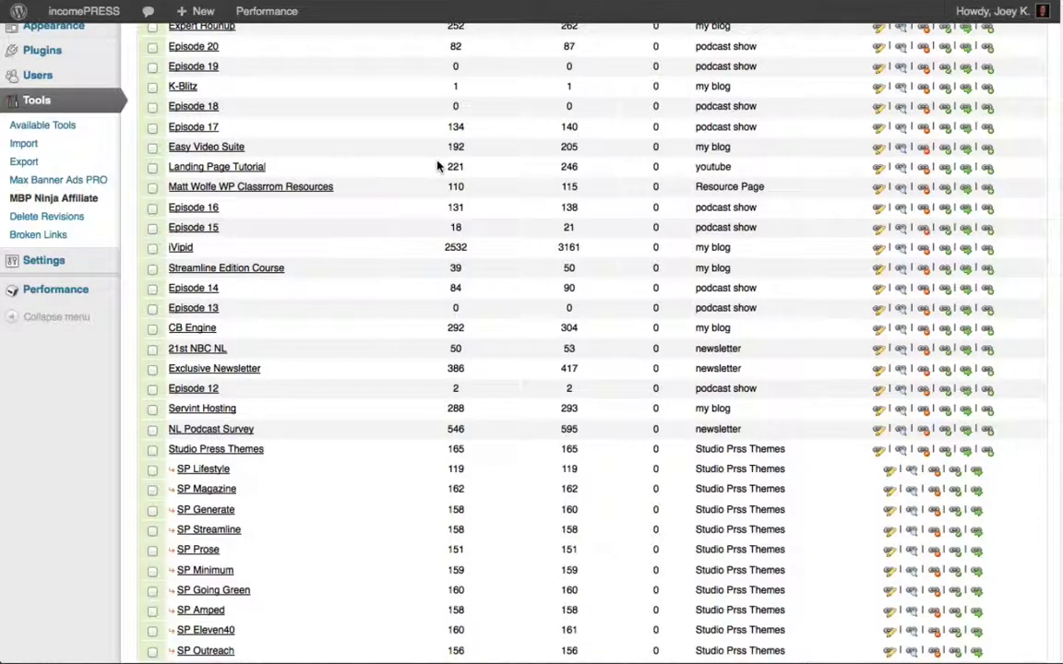
pyautogui.scroll(5, 452, 166)
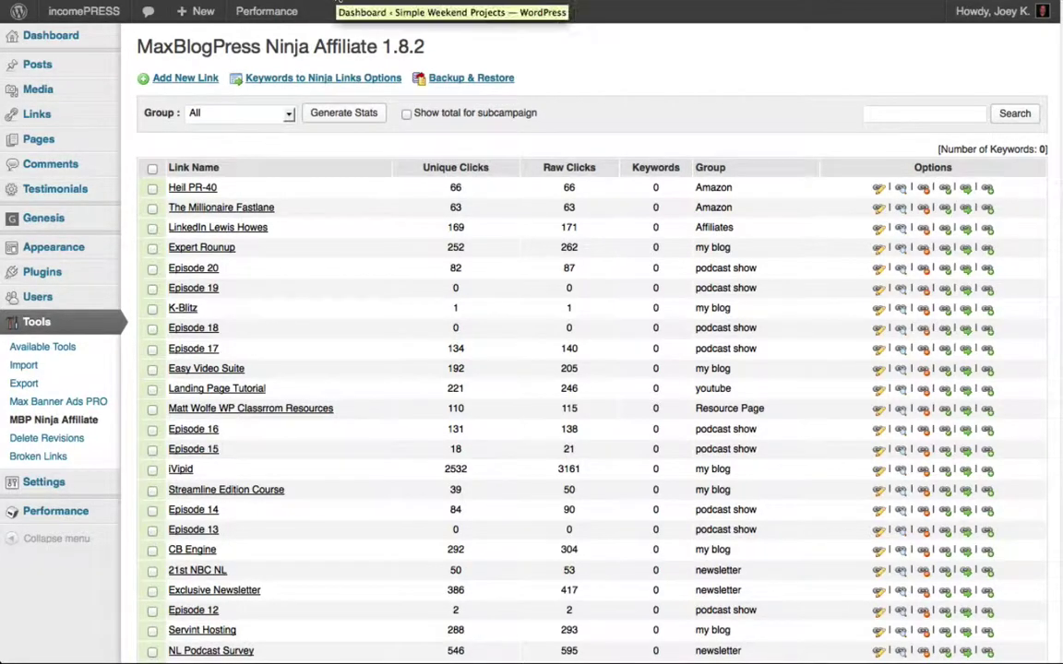
# Step: Switch to the Simple Weekend Projects dashboard and start adding a new link in its MBP Ninja Affiliate tool
pyautogui.click(305, 2)
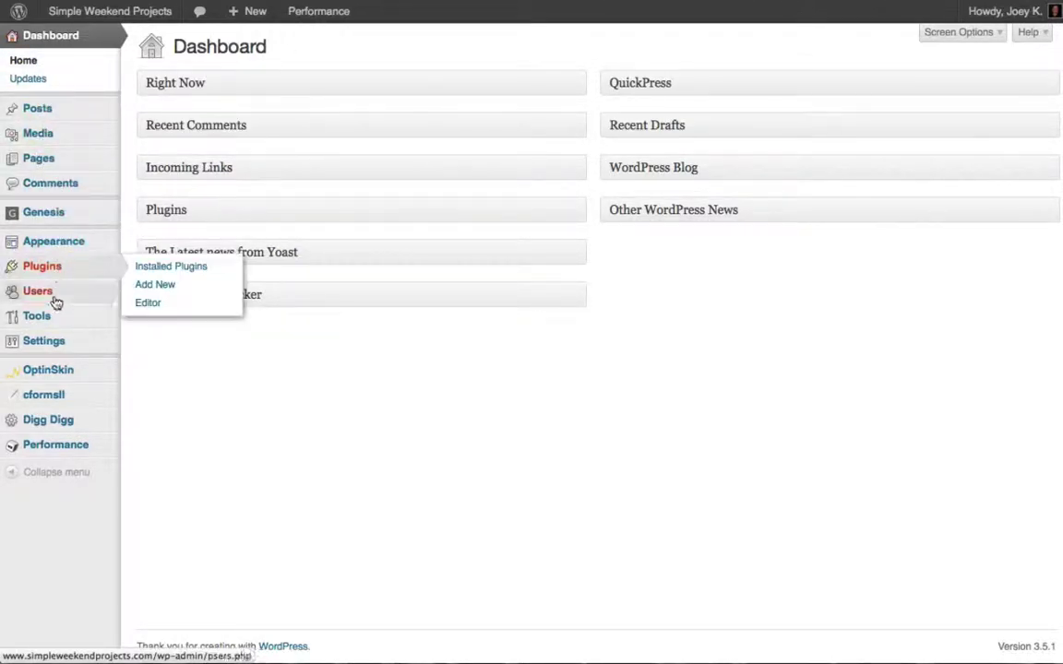
pyautogui.moveTo(41, 320)
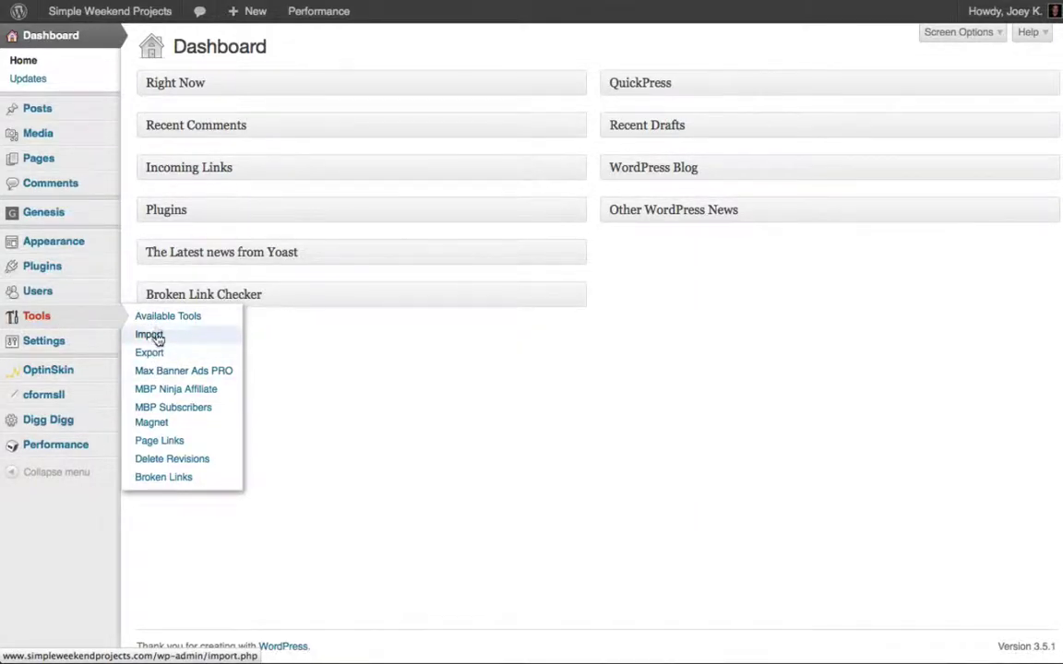
pyautogui.click(176, 389)
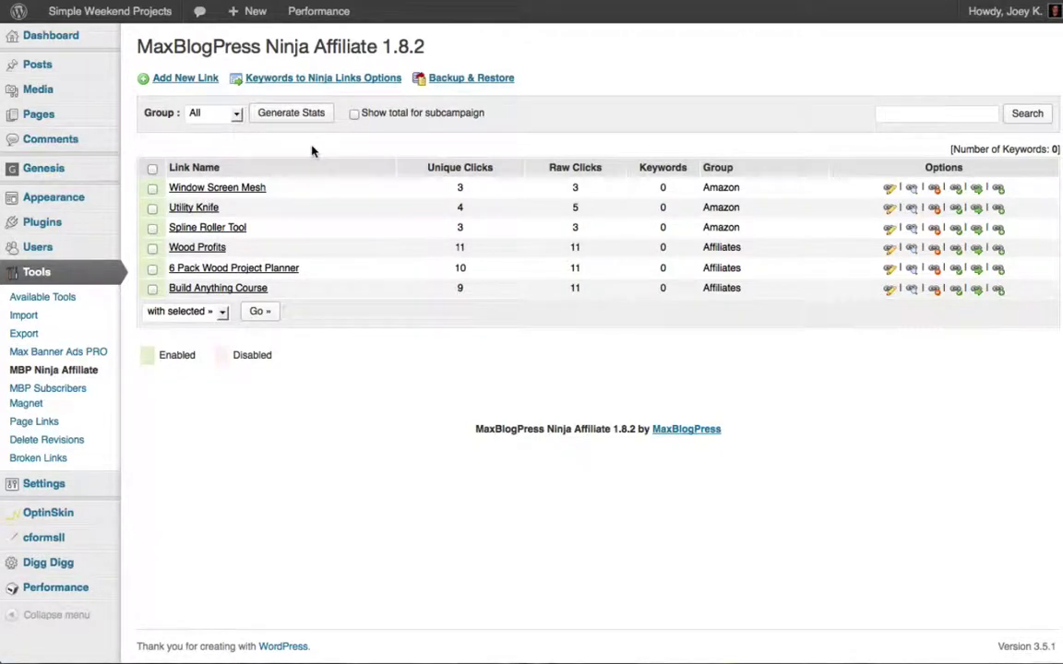
pyautogui.click(184, 80)
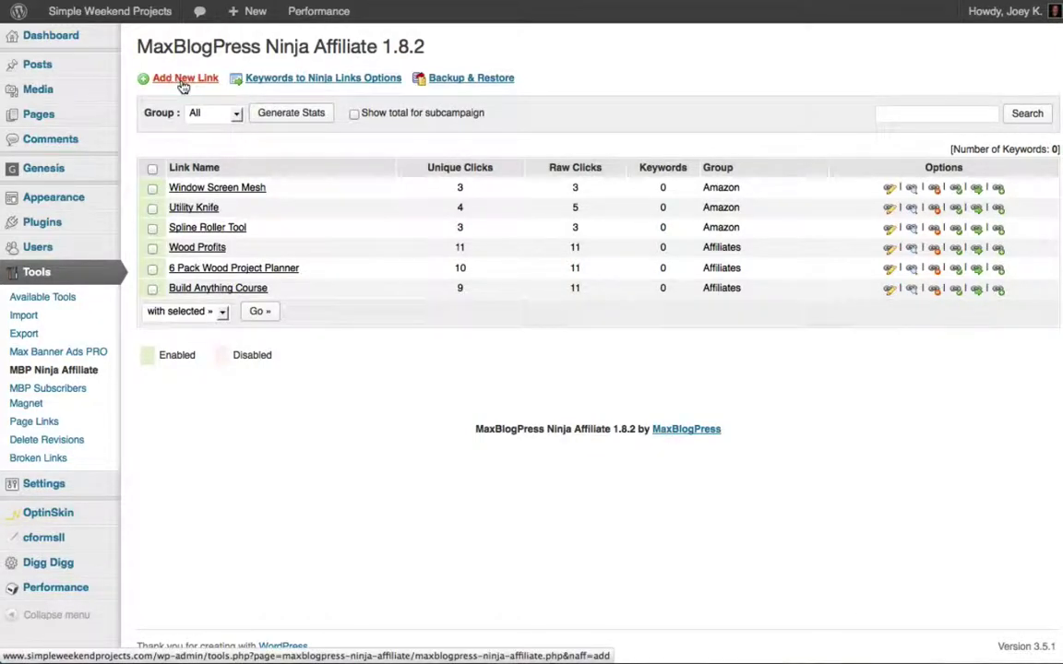
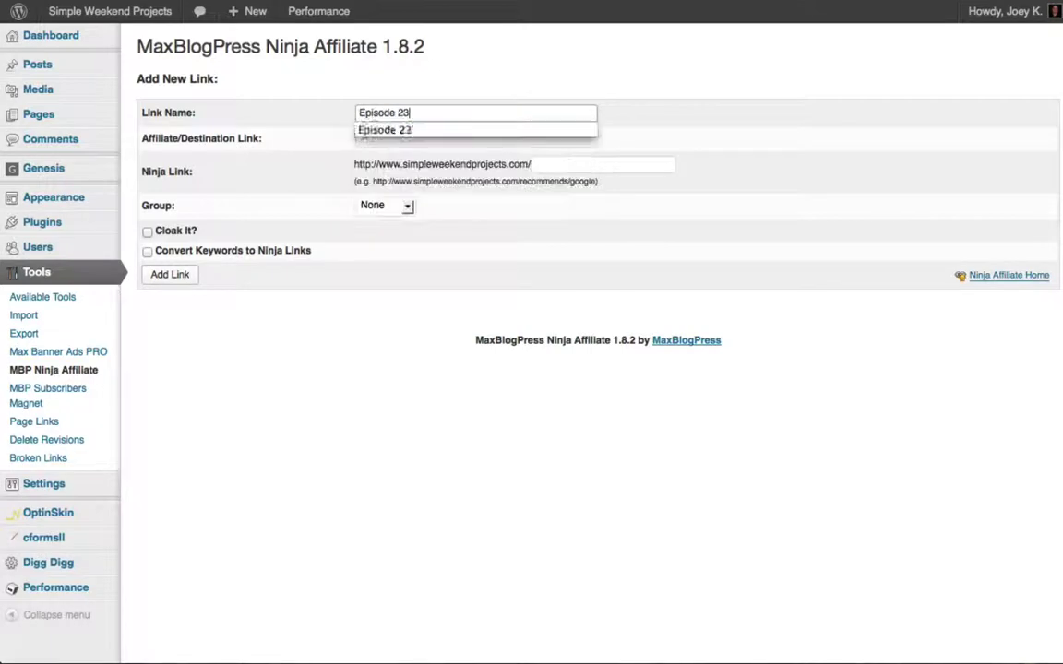
# Step: Name the new link Episode 1
pyautogui.press('BackSpace')
pyautogui.press('BackSpace')
pyautogui.press('BackSpace')
pyautogui.write('1')
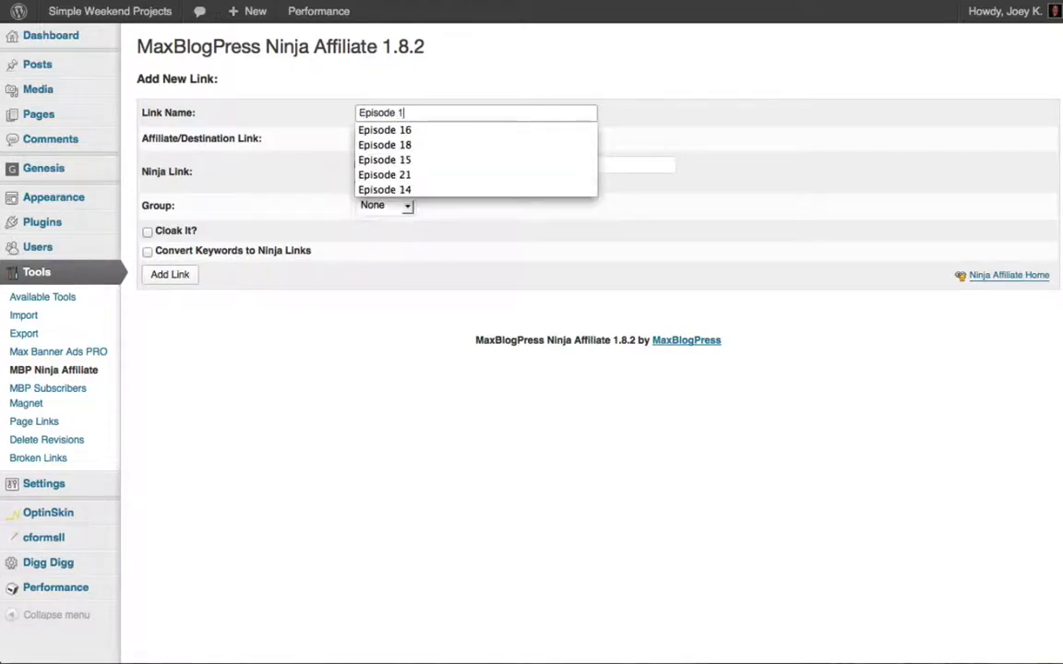
pyautogui.press('Down')
pyautogui.press('Return')
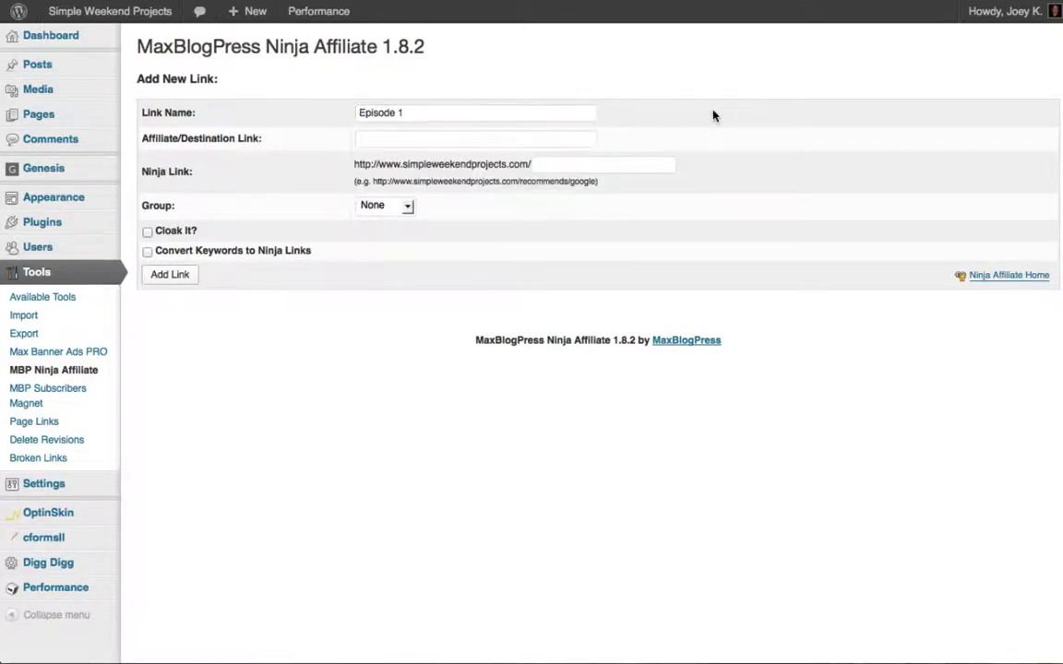
# Step: Open the Octagon Poker Table post on the Simple Weekend Projects site in another window, and copy its full URL
pyautogui.click(504, 141)
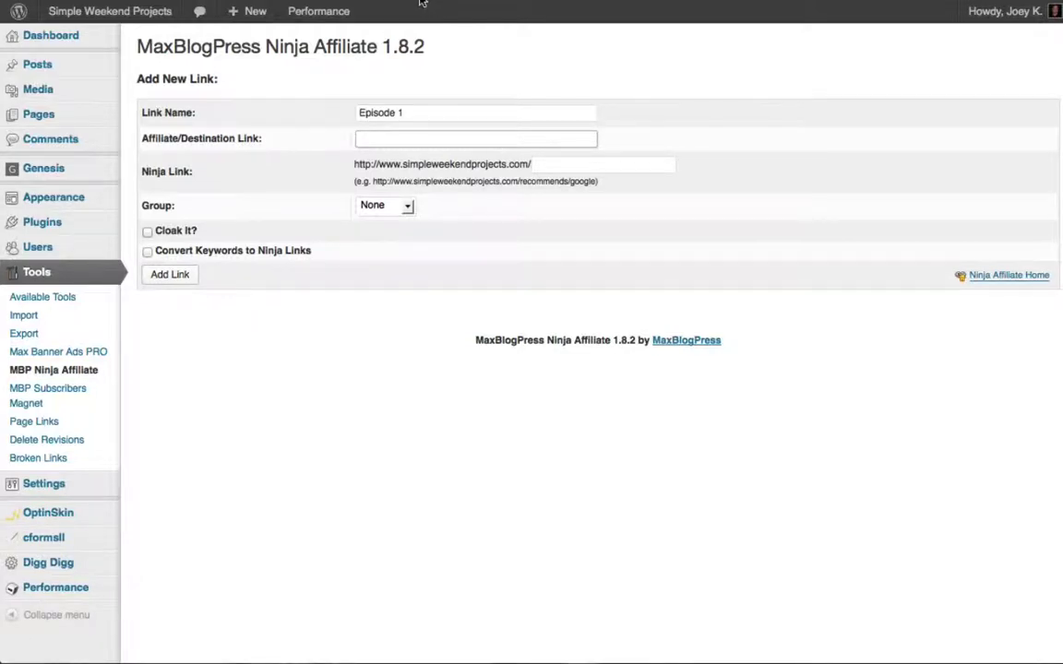
pyautogui.moveTo(121, 20)
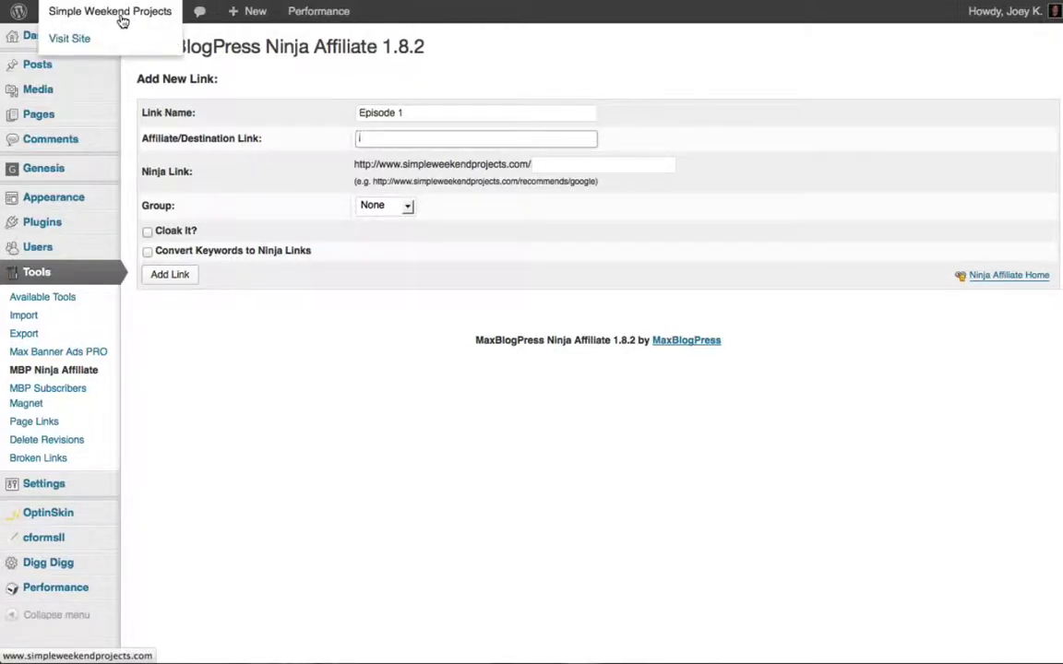
pyautogui.click(89, 19)
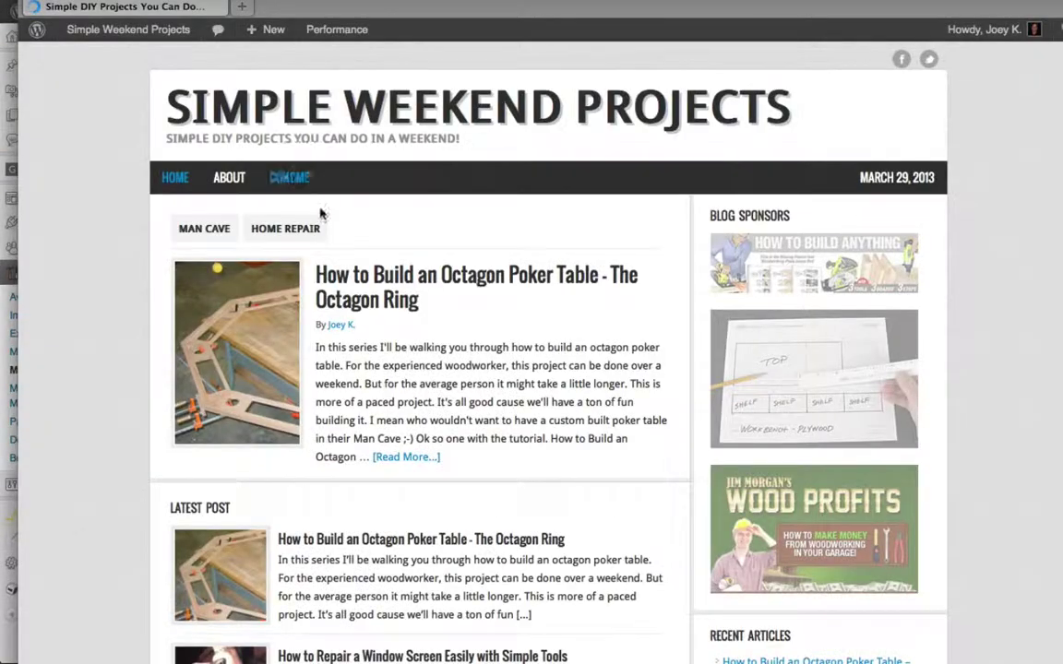
pyautogui.click(375, 276)
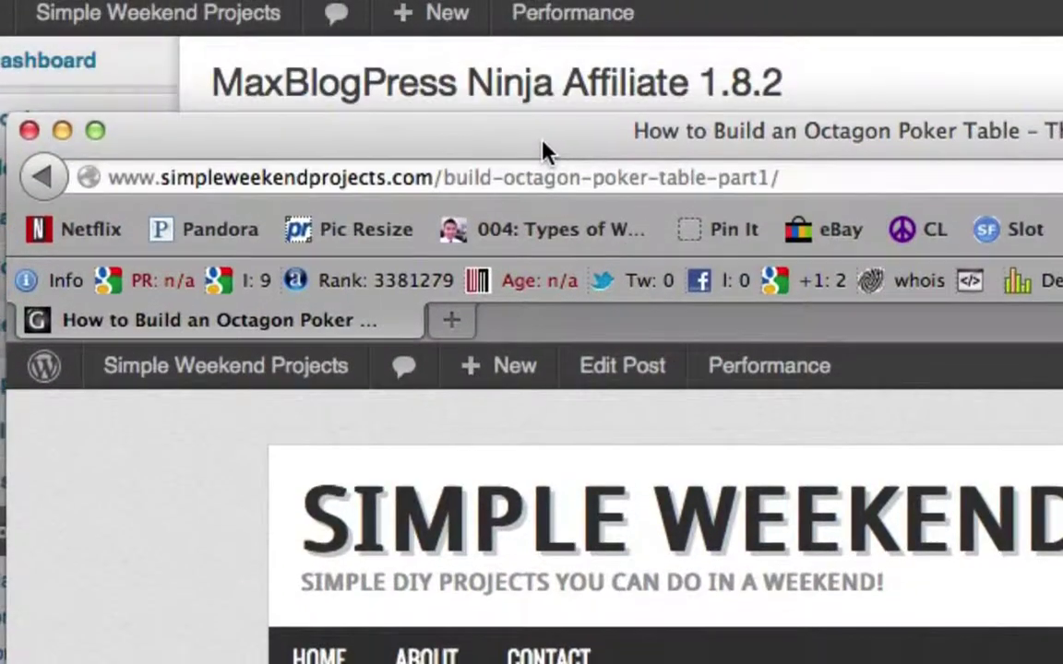
pyautogui.moveTo(543, 153); pyautogui.dragTo(567, 197)
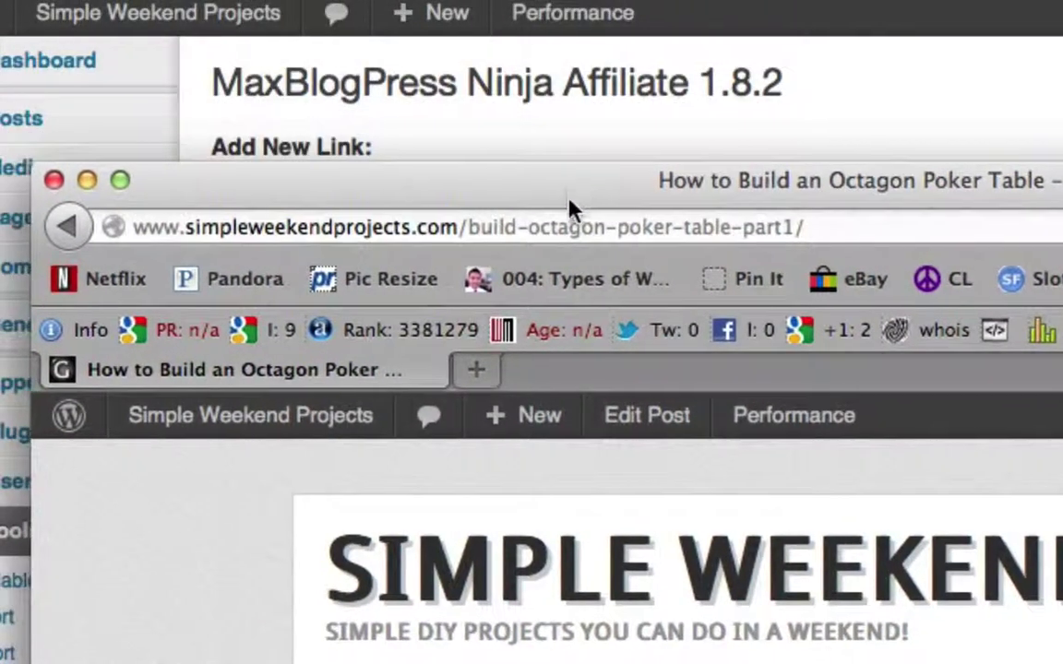
pyautogui.click(572, 247)
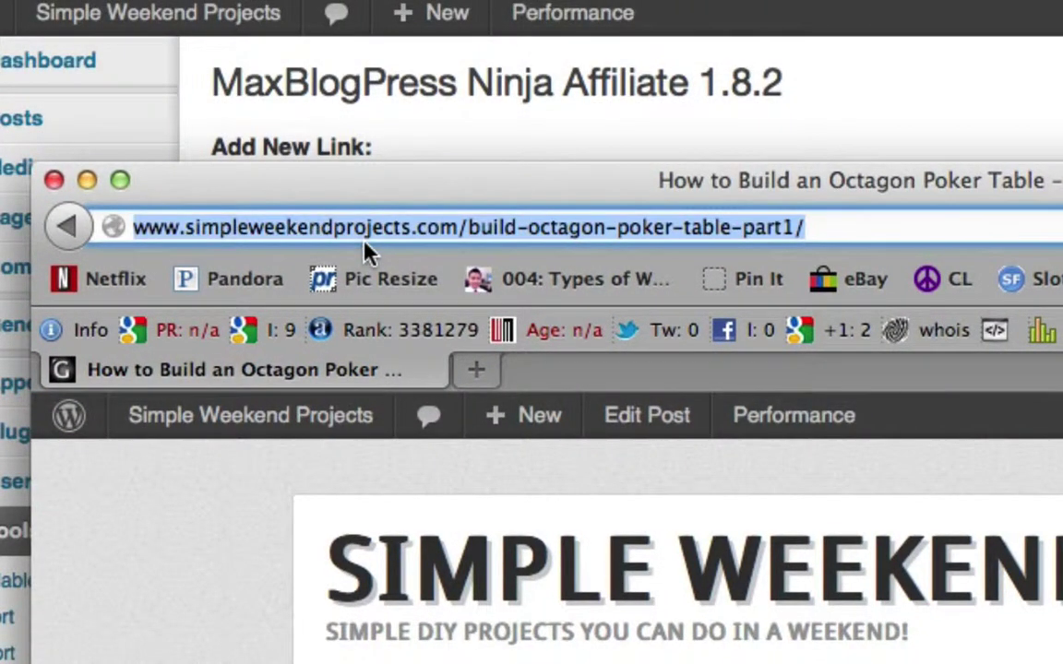
pyautogui.click(570, 227)
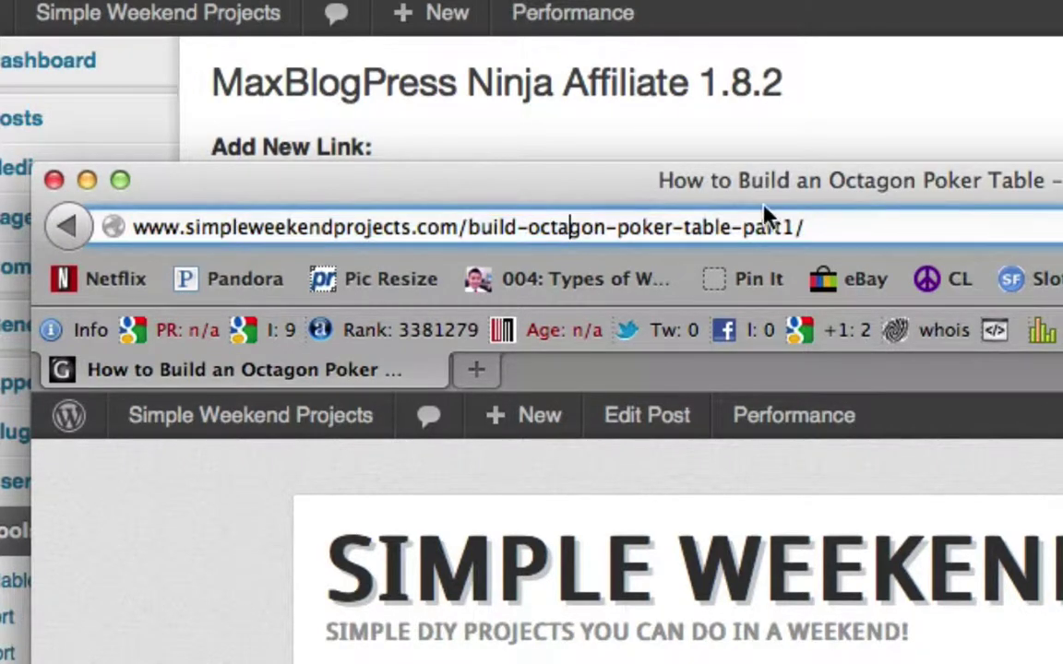
pyautogui.click(826, 226)
pyautogui.moveTo(826, 226); pyautogui.dragTo(123, 227)
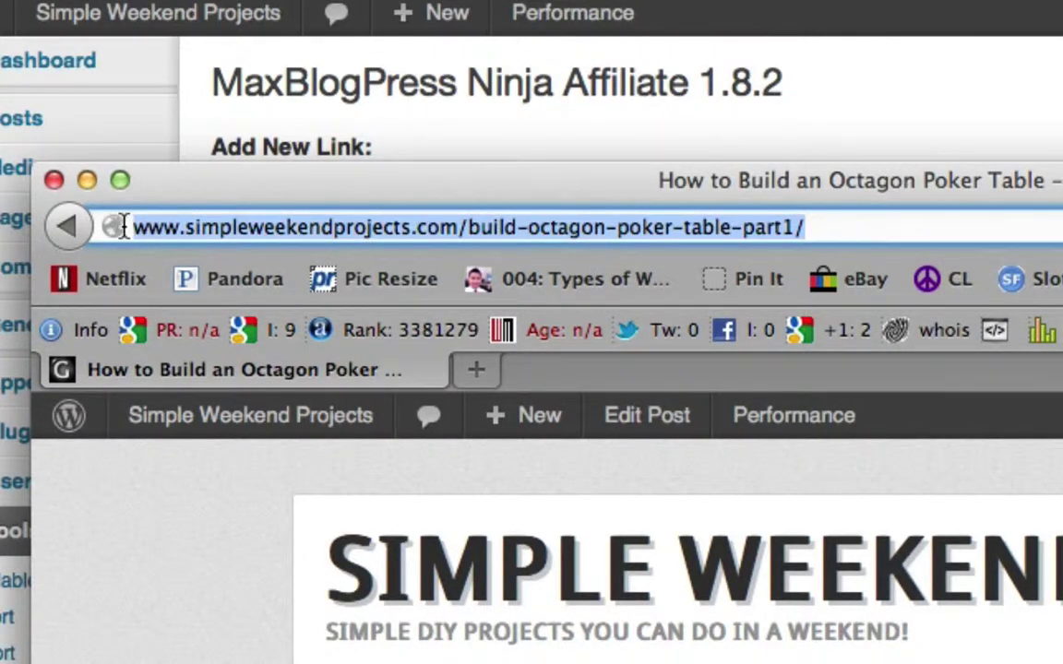
# Step: Paste the copied post URL as the affiliate/destination link of the new Episode 1 link
pyautogui.click(532, 130)
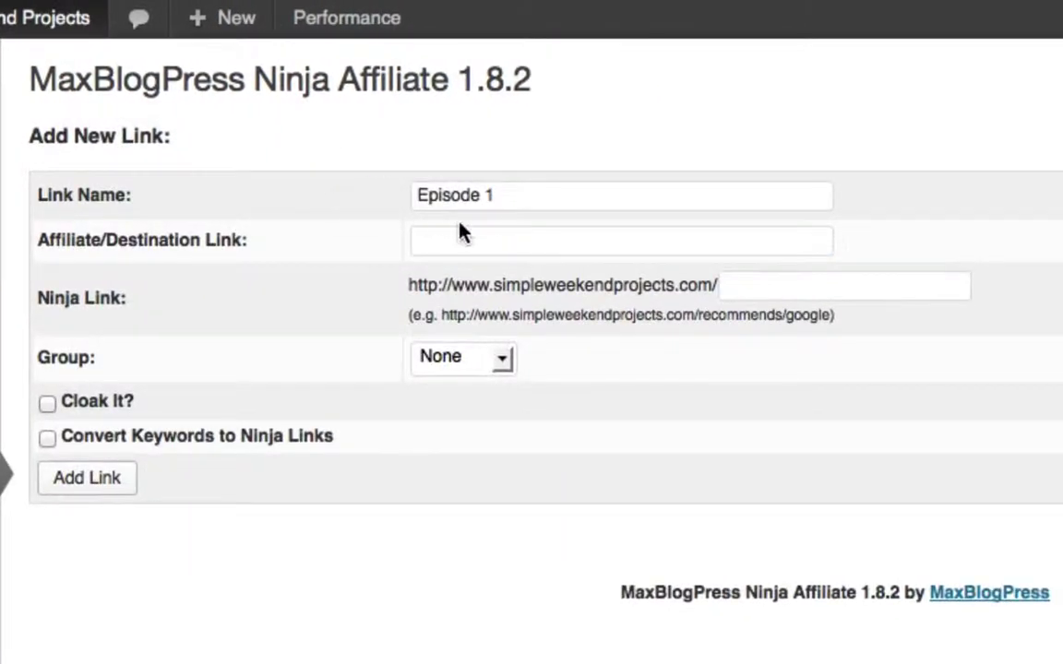
pyautogui.click(573, 239)
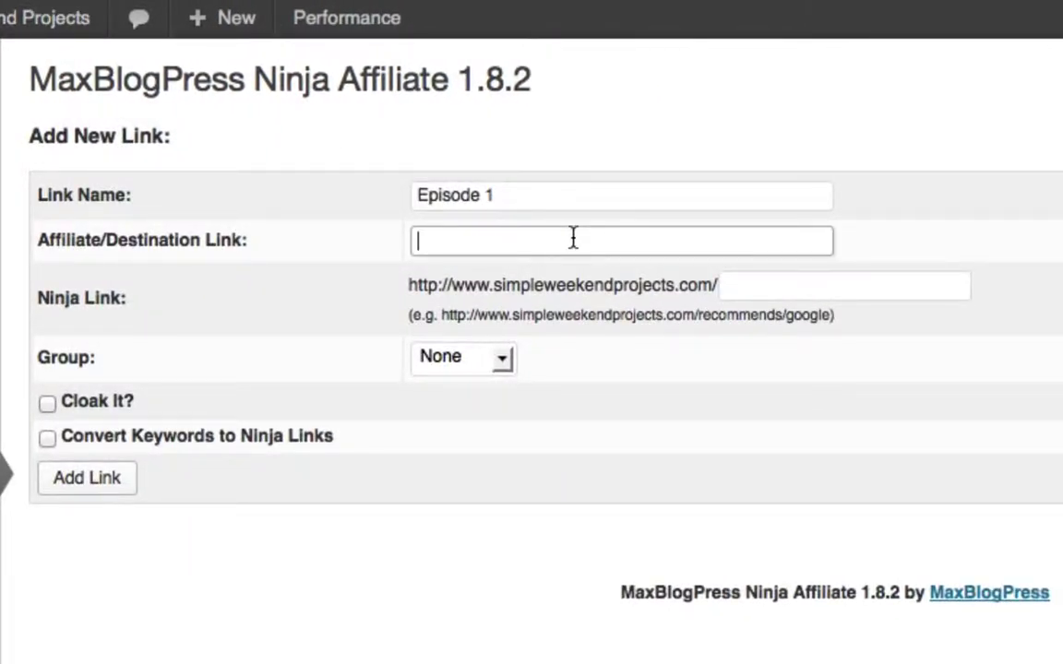
pyautogui.press('super+v')
# Step: Set the ending of the ninja link address to episode1
pyautogui.click(765, 291)
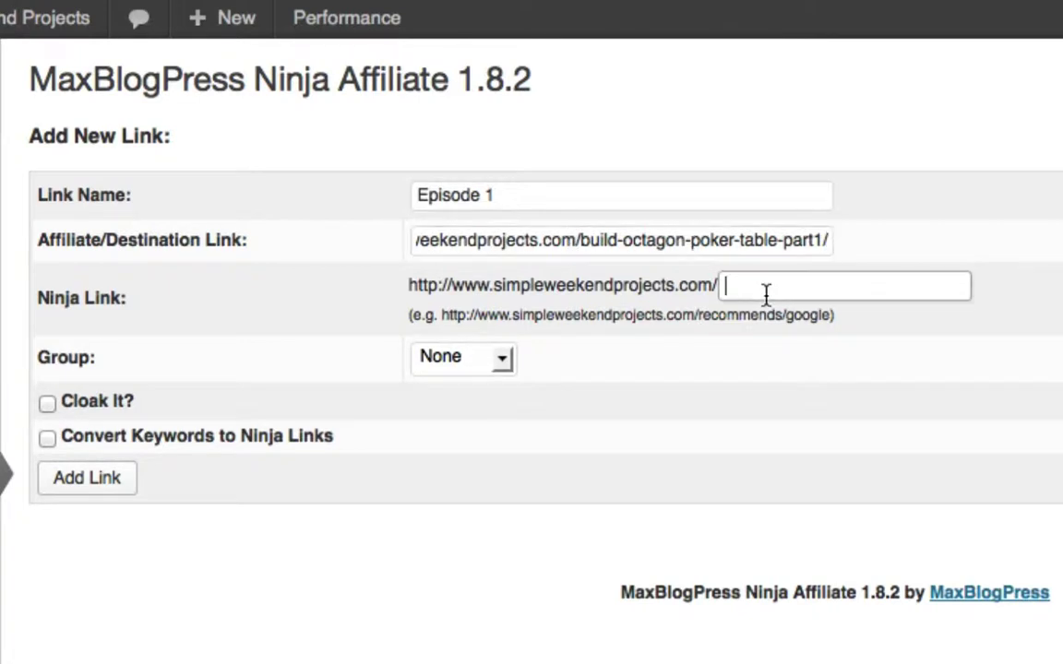
pyautogui.write('episod')
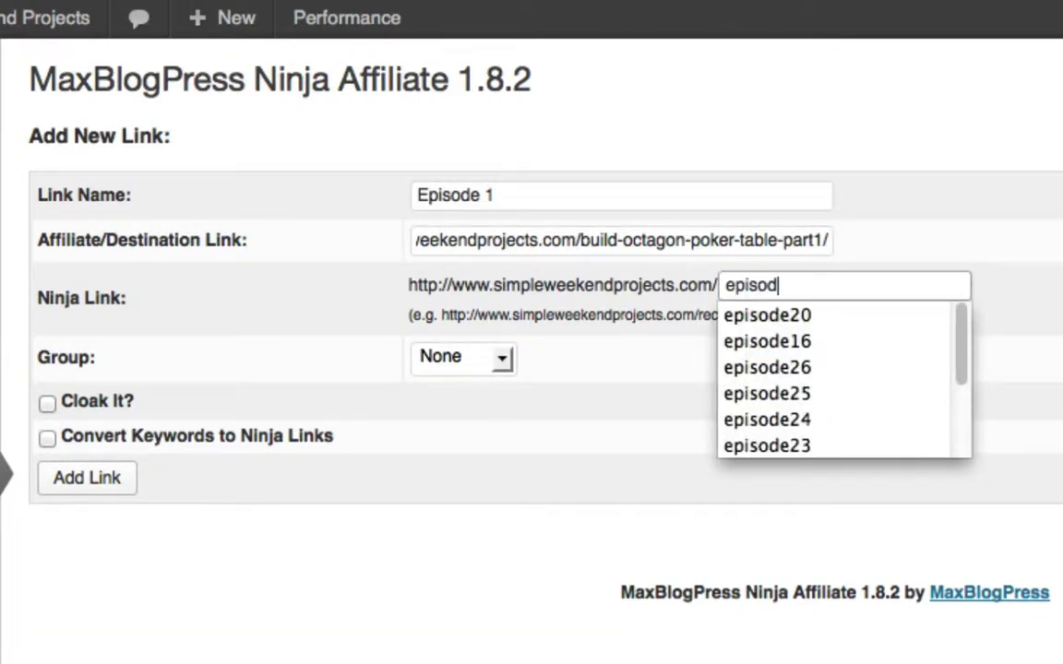
pyautogui.write('e1')
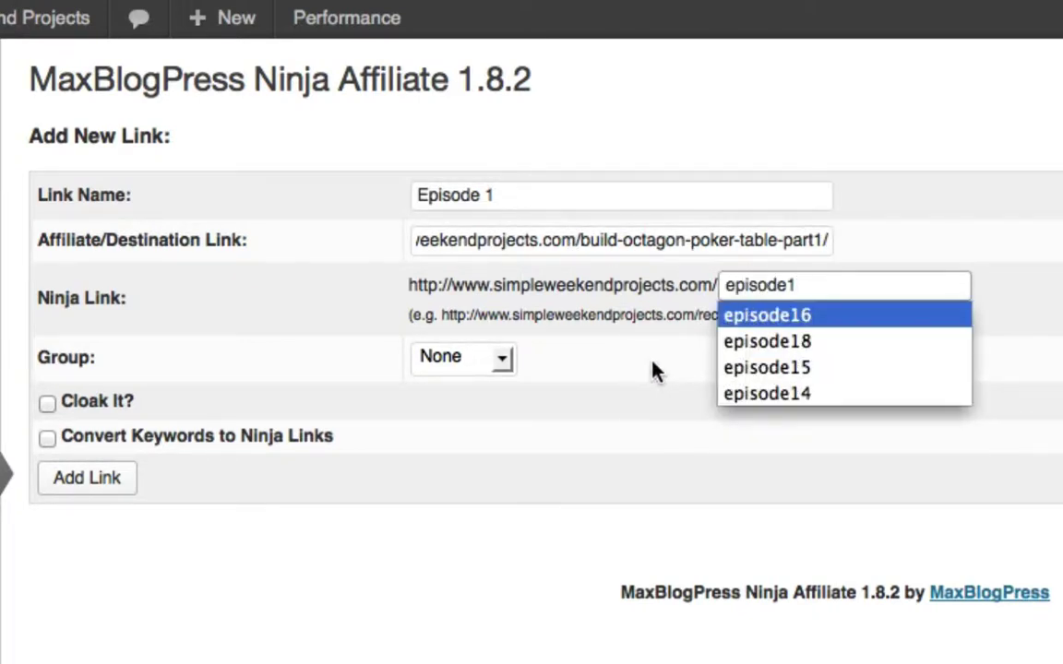
pyautogui.click(655, 368)
# Step: Assign the link to a new group named podcast show, and add the link
pyautogui.click(503, 361)
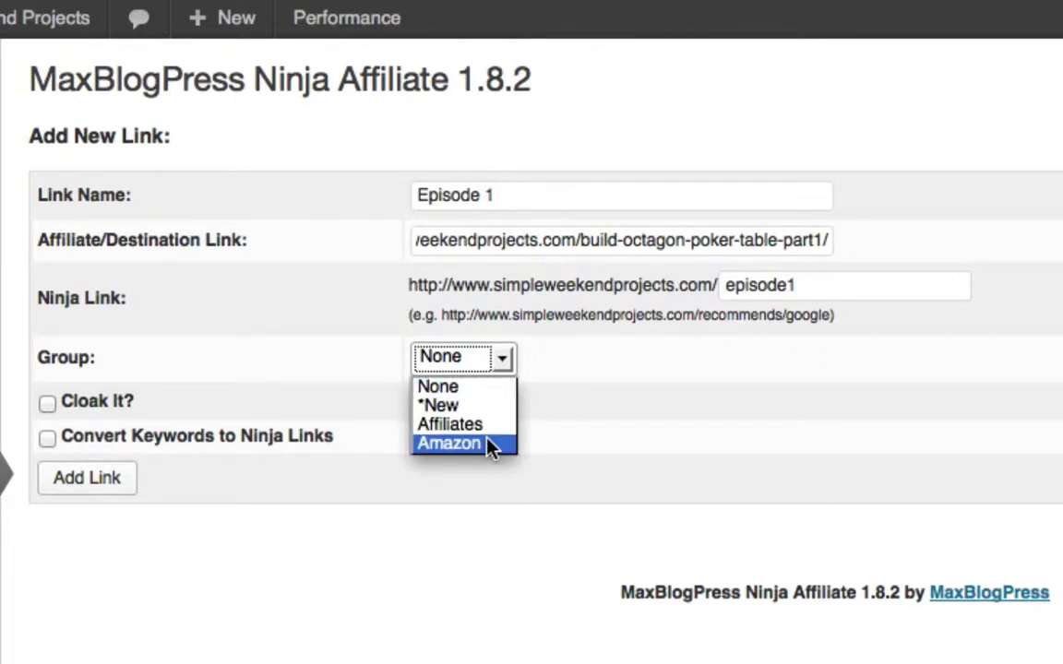
pyautogui.click(469, 407)
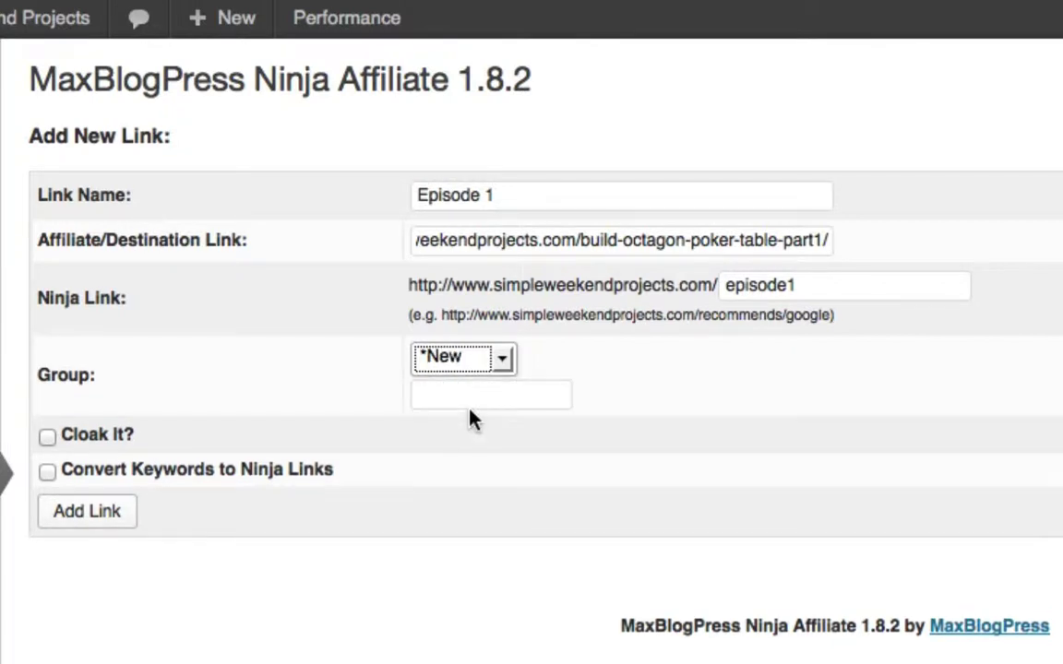
pyautogui.click(443, 395)
pyautogui.write('Podcast')
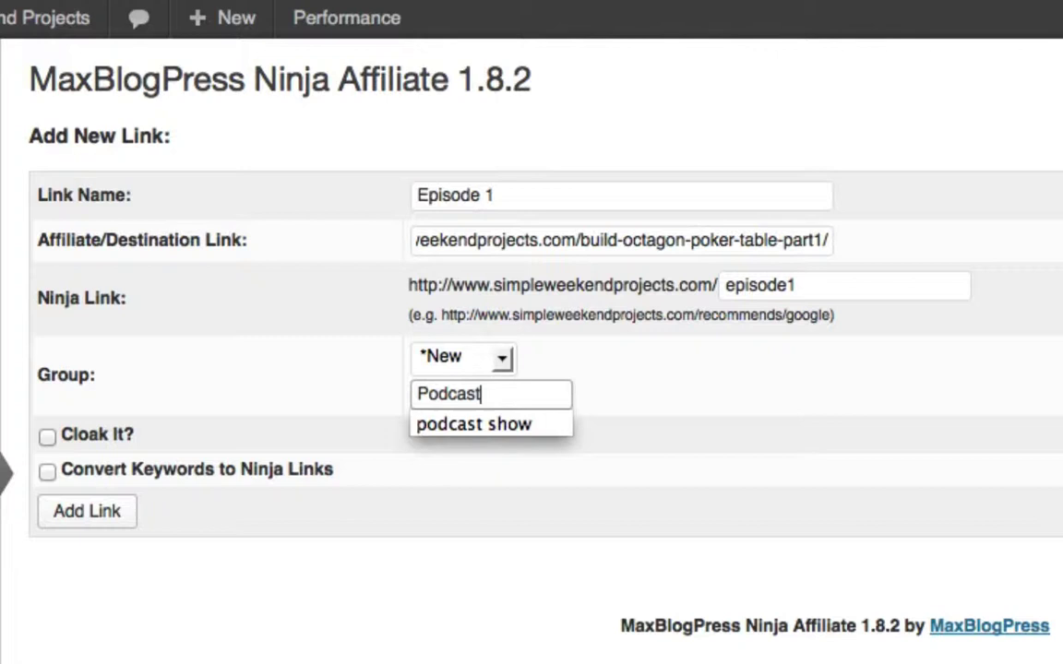
pyautogui.press('Down')
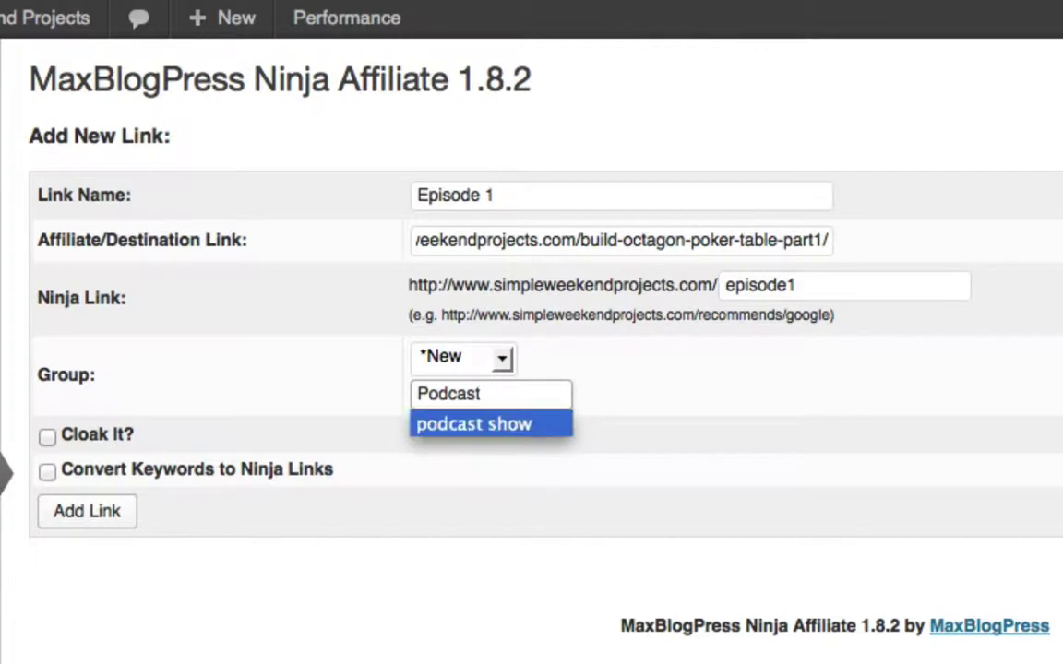
pyautogui.press('Return')
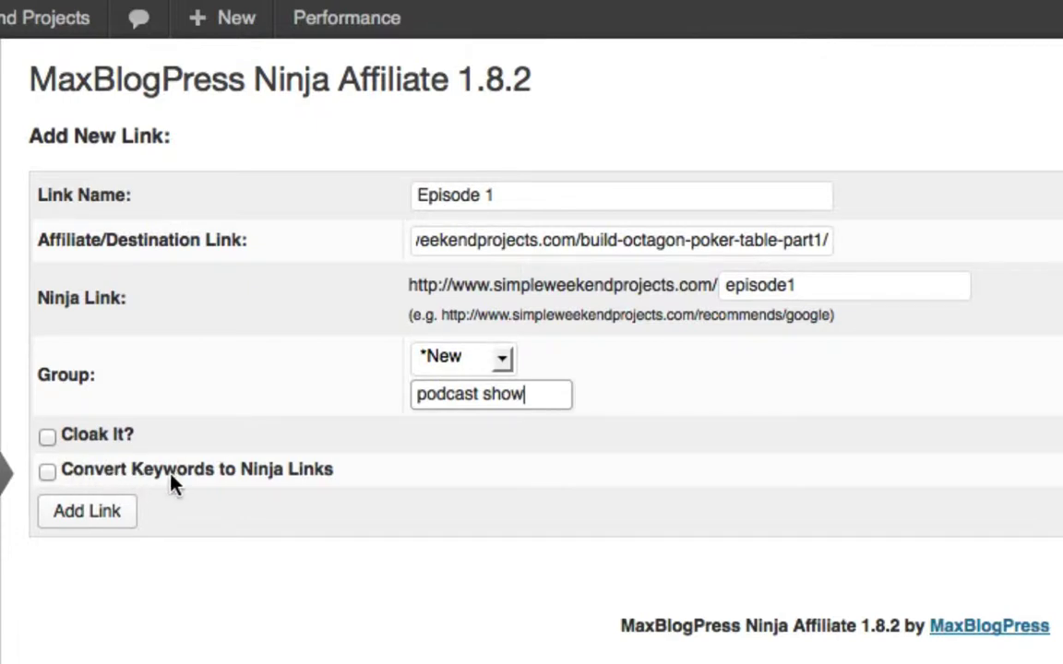
pyautogui.click(90, 512)
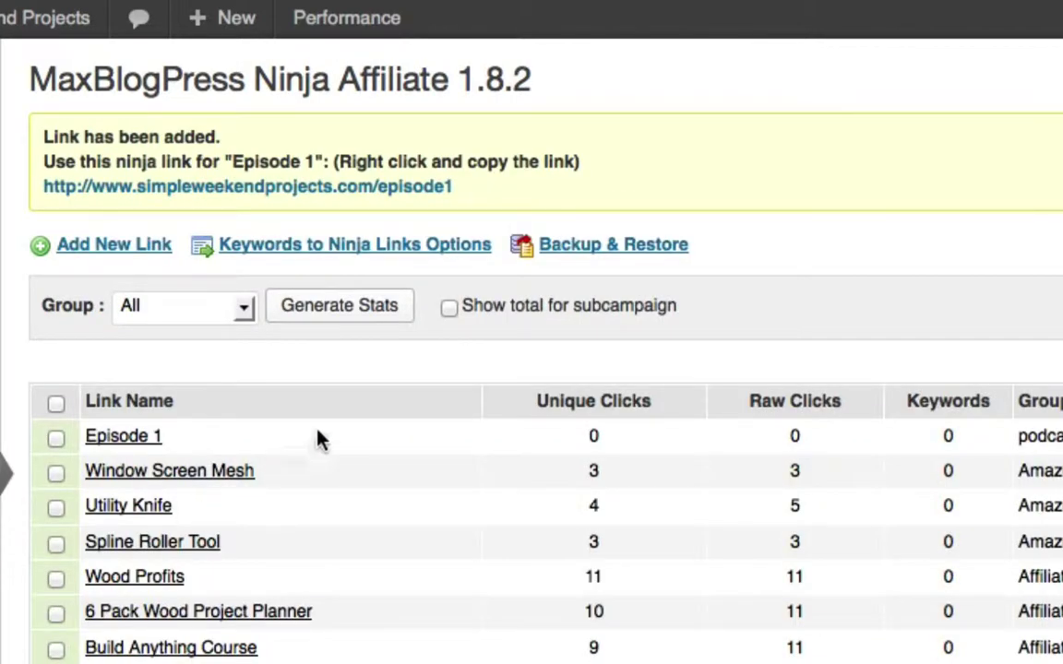
# Step: Copy the address of the new Episode 1 ninja link from the link list
pyautogui.rightClick(135, 444)
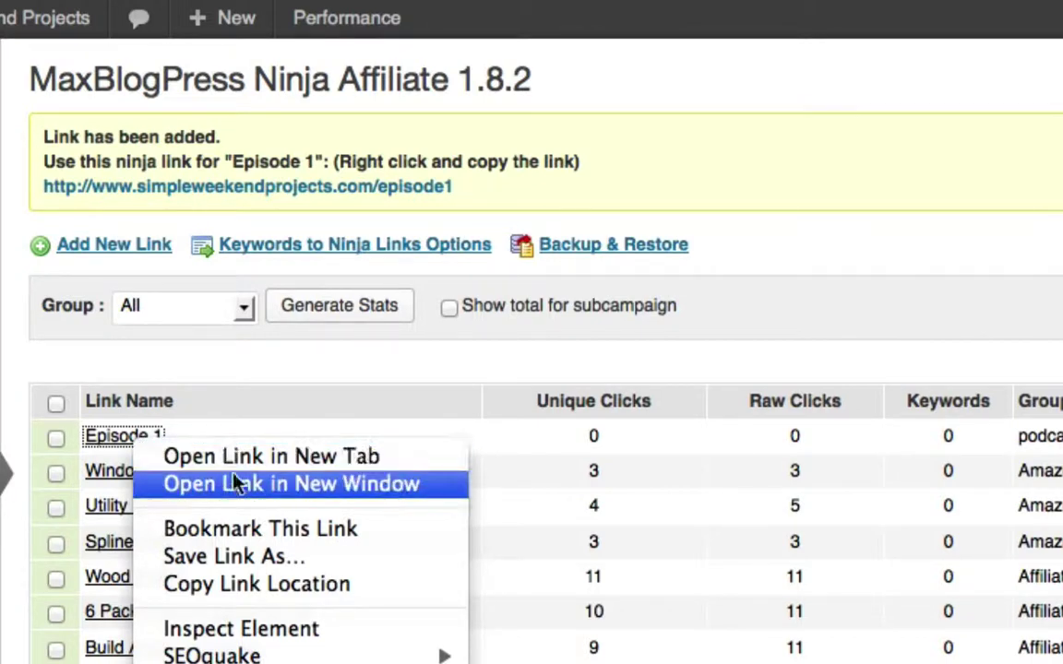
pyautogui.click(257, 584)
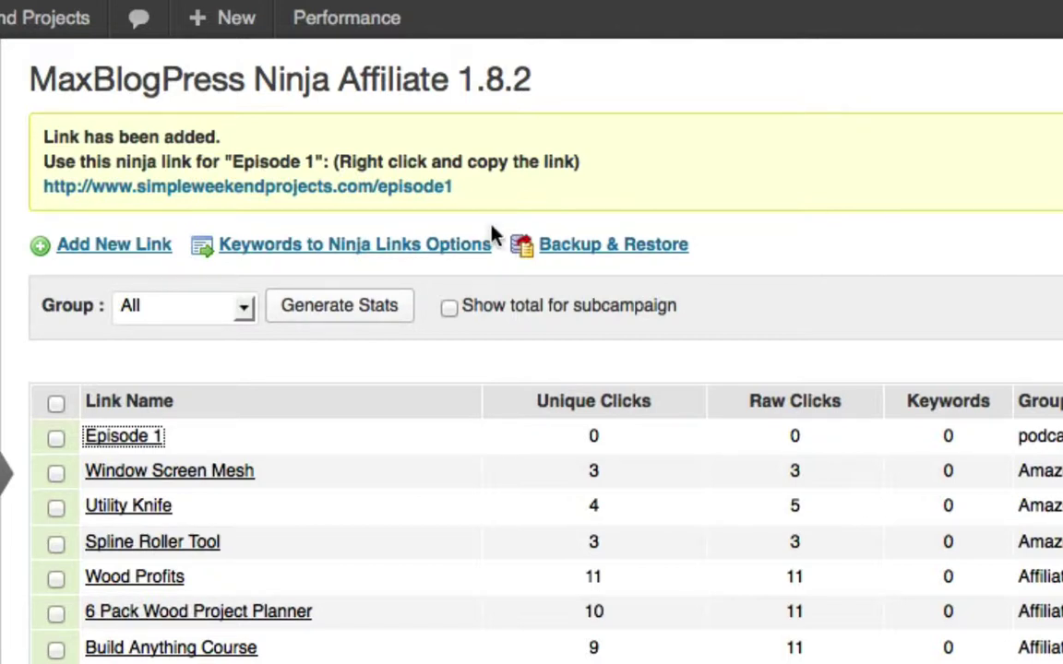
pyautogui.click(471, 205)
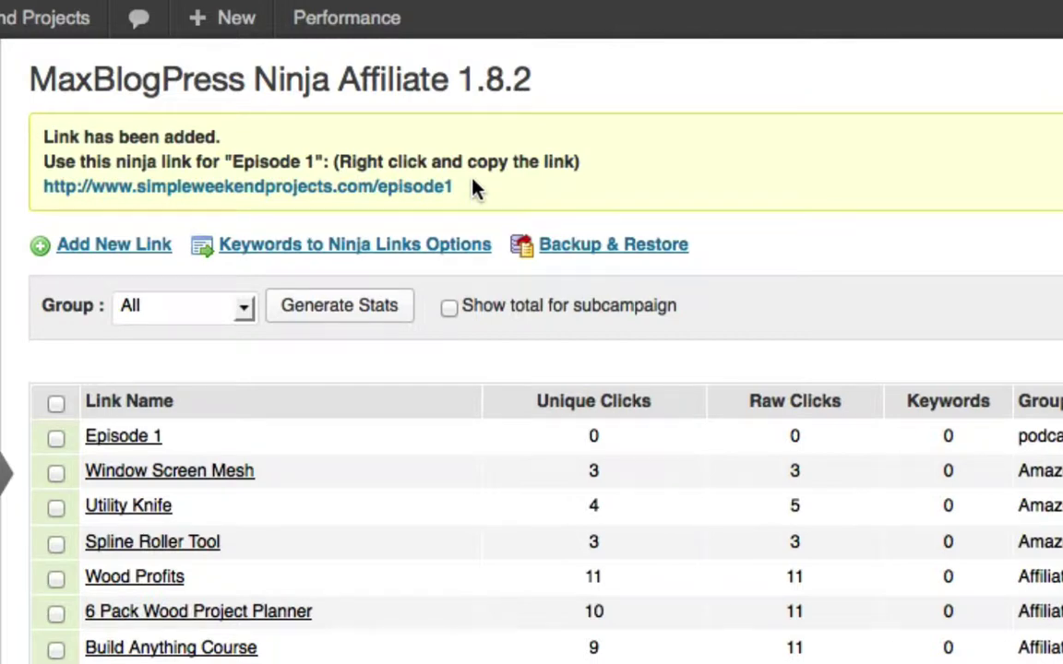
pyautogui.moveTo(452, 187); pyautogui.dragTo(44, 185)
pyautogui.click(588, 200)
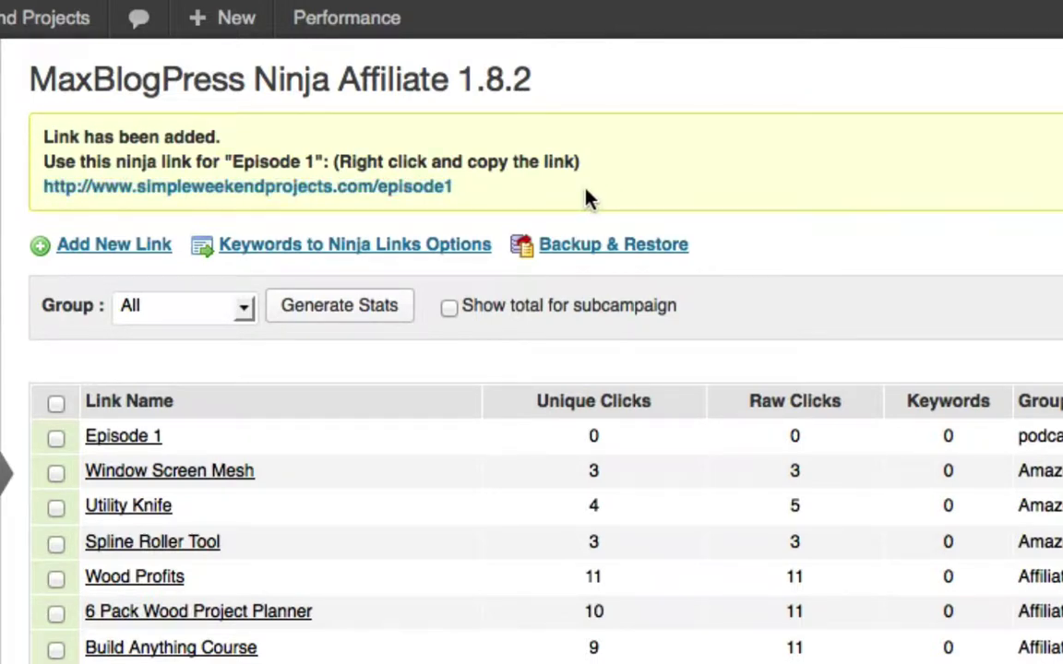